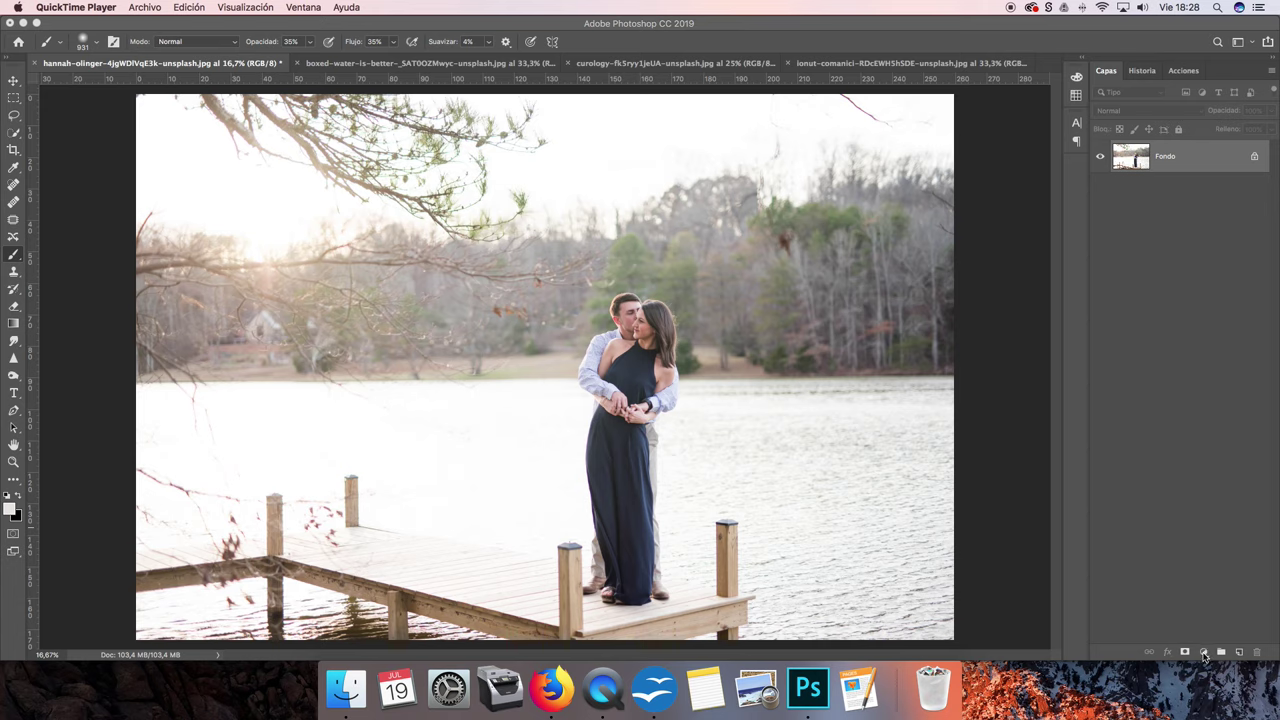
Open the Layers panel's fill and adjustment layer menu for the lakeside couple photo.
{"action": "left_click", "coordinate": [1204, 652]}
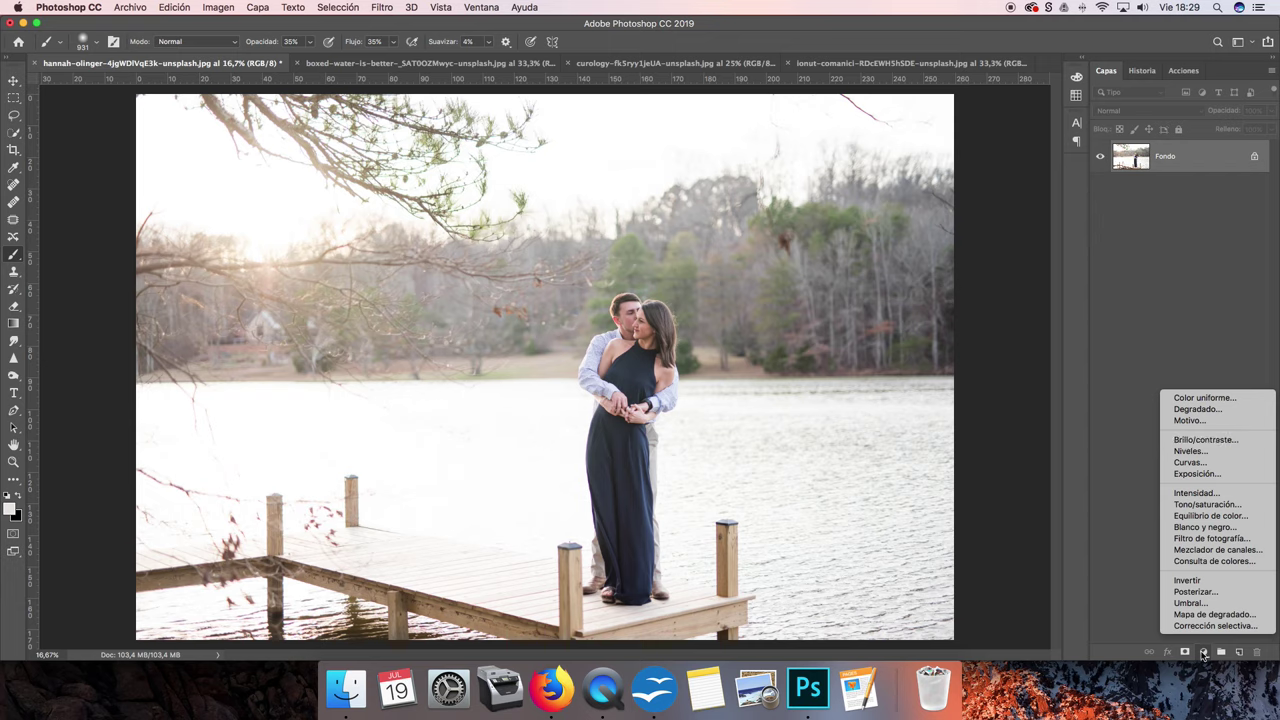
{"action": "left_click", "coordinate": [268, 9]}
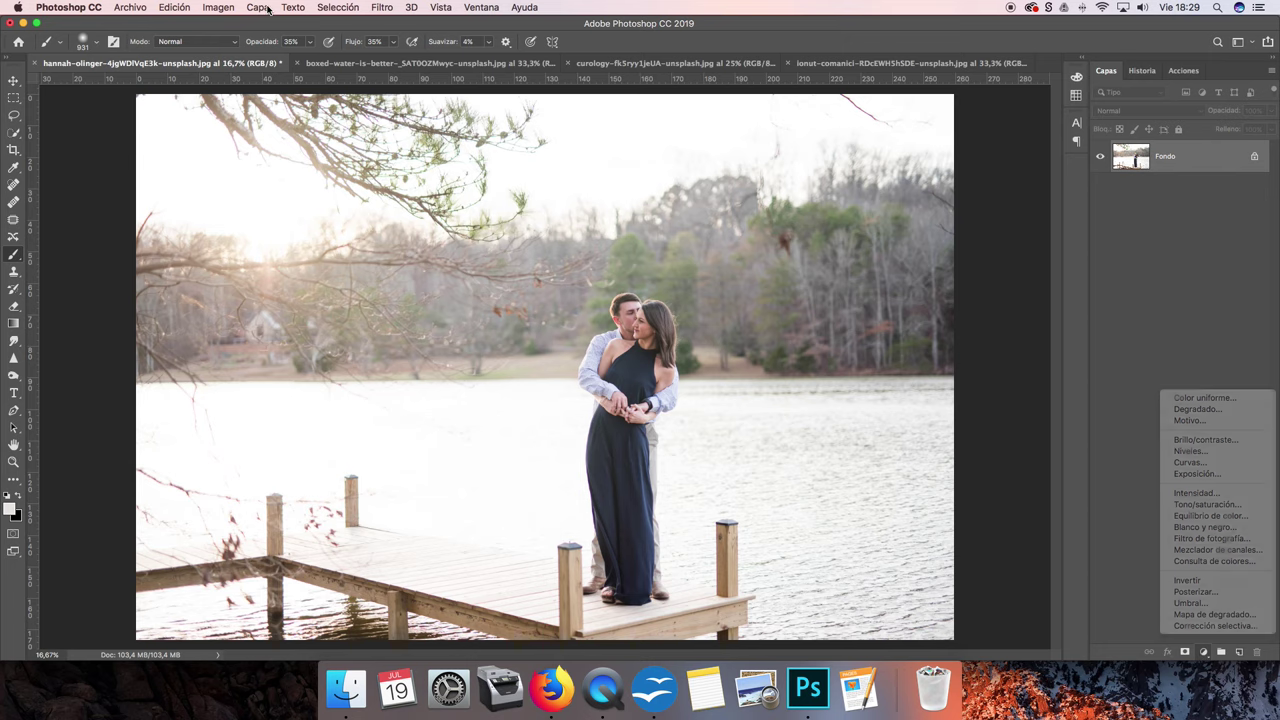
{"action": "left_click", "coordinate": [260, 9]}
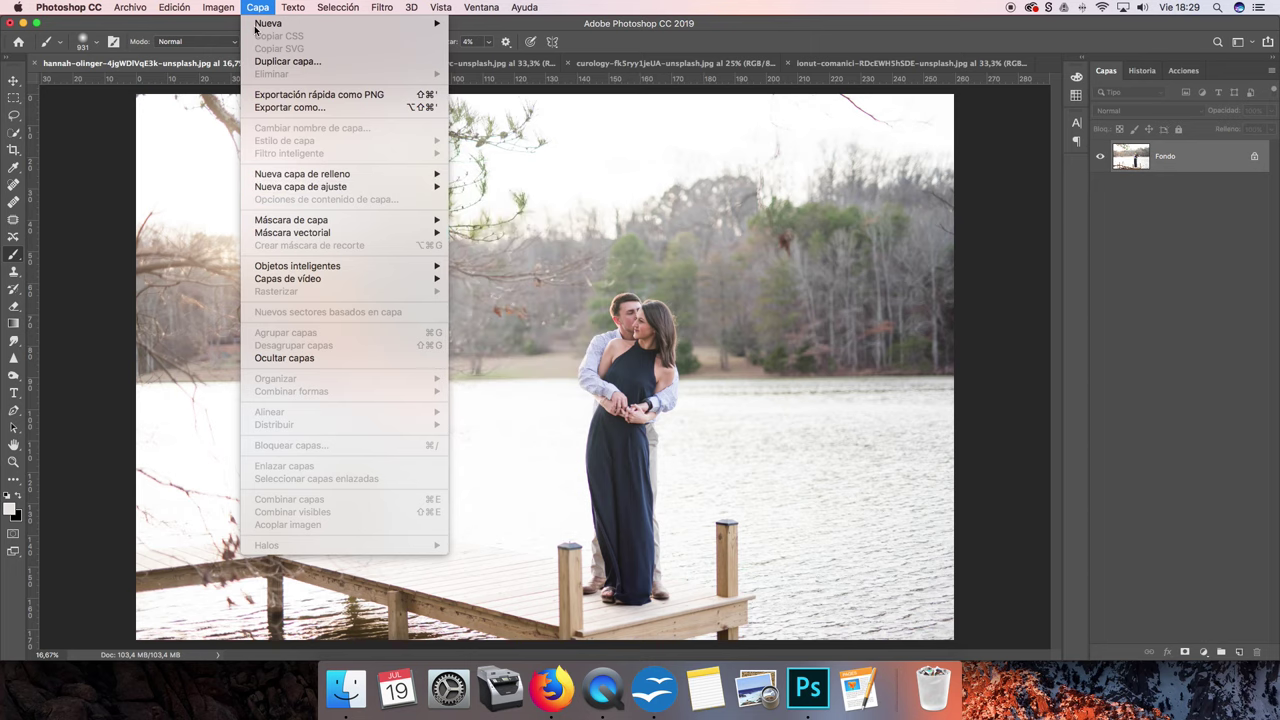
{"action": "left_click", "coordinate": [1187, 292]}
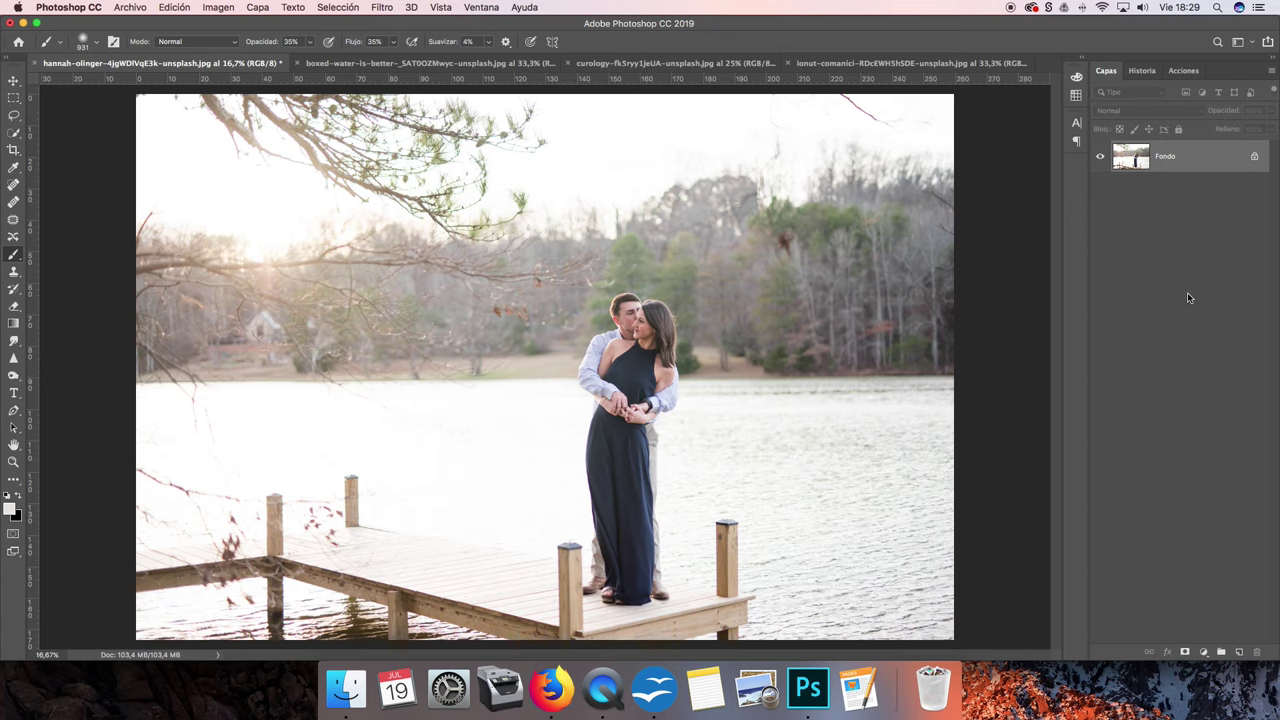
{"action": "left_click", "coordinate": [1205, 652]}
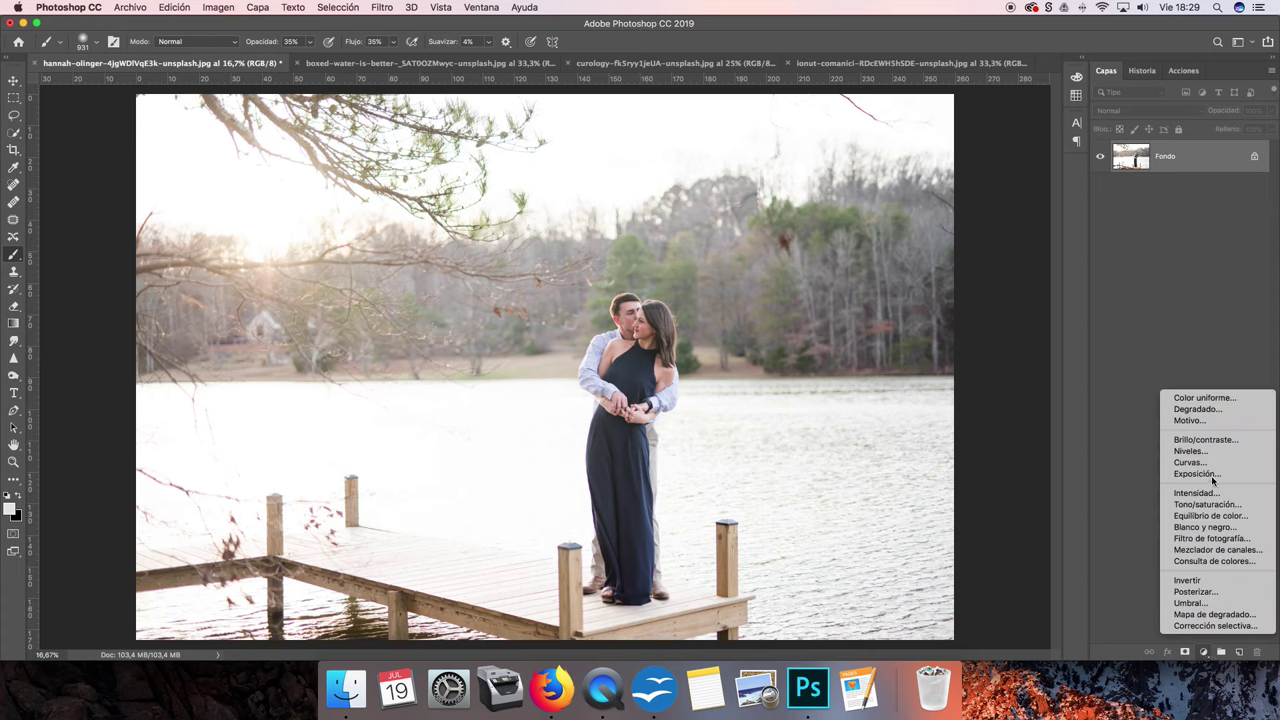
Add a Curvas adjustment layer with an RGB point dragged down to input 131, output 77.
{"action": "left_click", "coordinate": [1192, 462]}
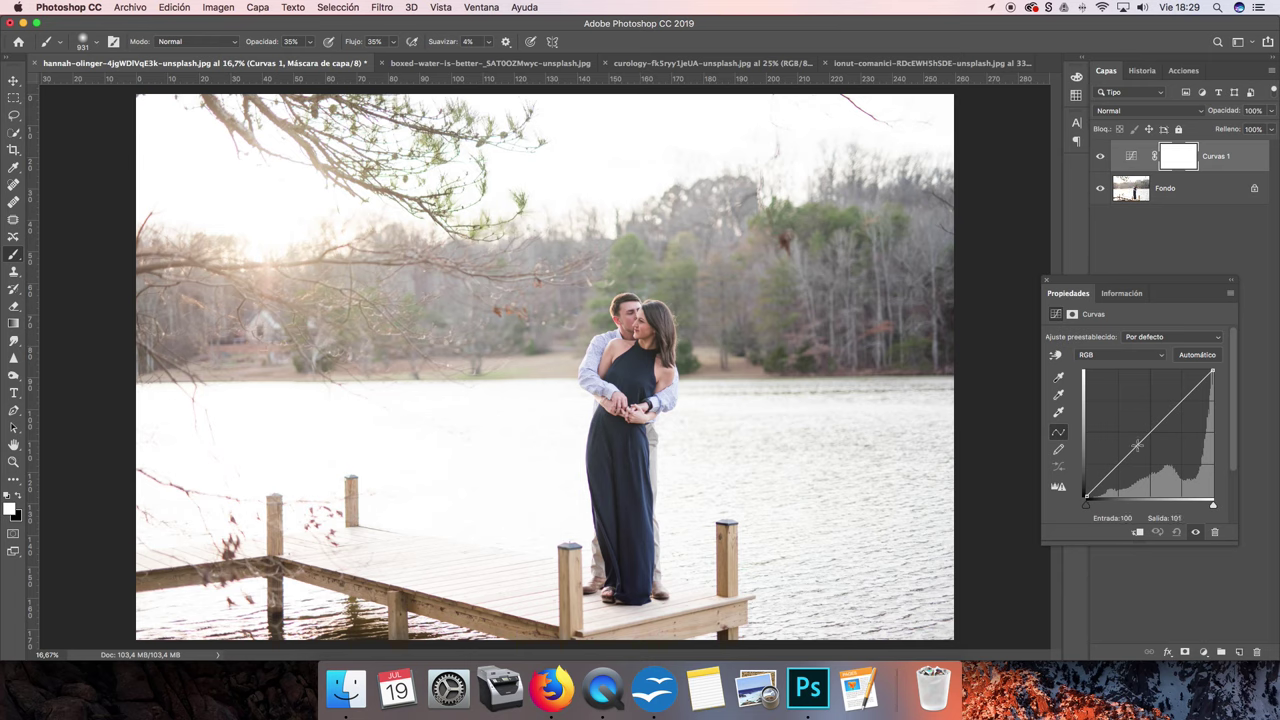
{"action": "mouse_move", "coordinate": [1081, 281]}
{"action": "left_mouse_down"}
{"action": "mouse_move", "coordinate": [1110, 242]}
{"action": "mouse_move", "coordinate": [1088, 282]}
{"action": "left_mouse_up"}
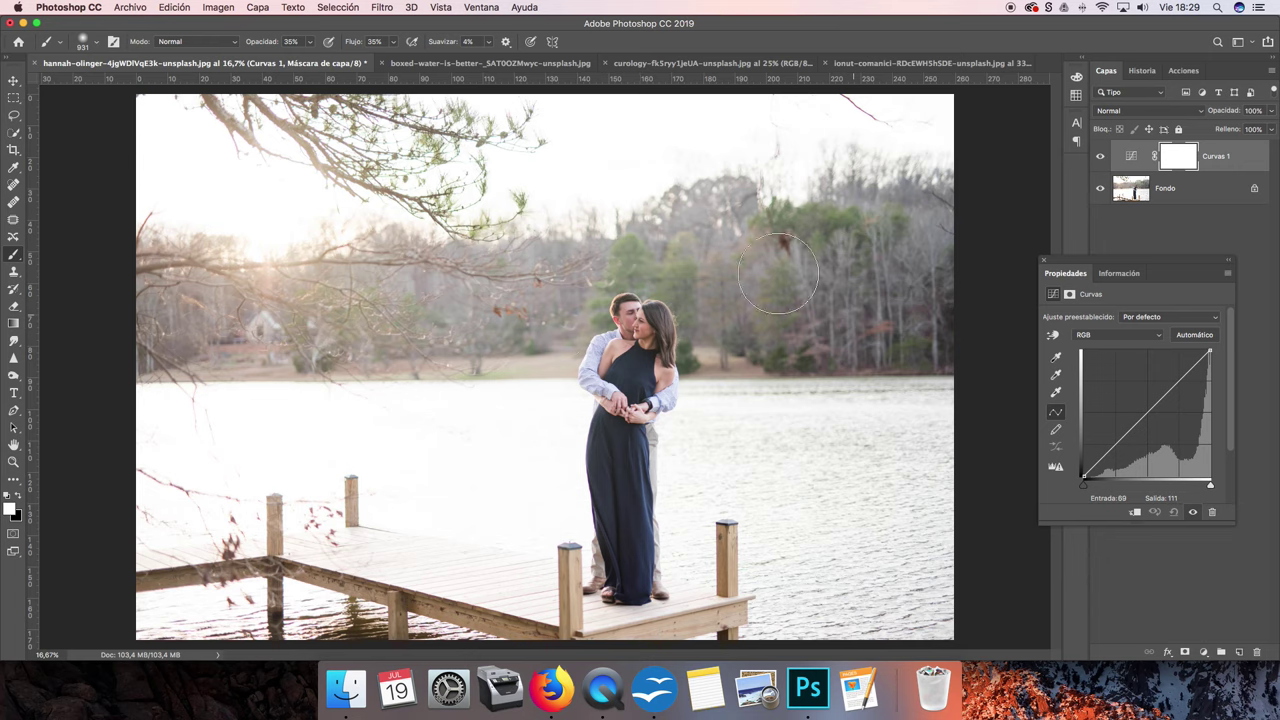
{"action": "left_click_drag", "start_coordinate": [1127, 432], "coordinate": [1144, 446]}
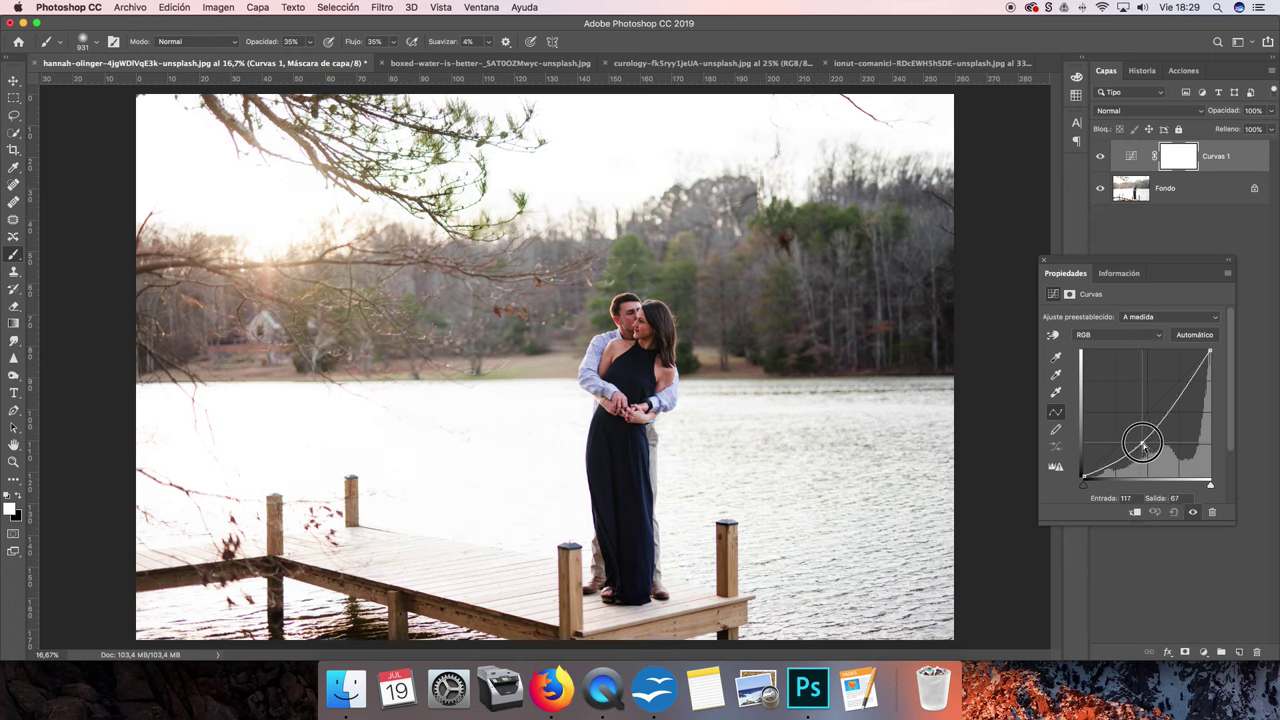
{"action": "left_click_drag", "start_coordinate": [1144, 446], "coordinate": [1148, 441]}
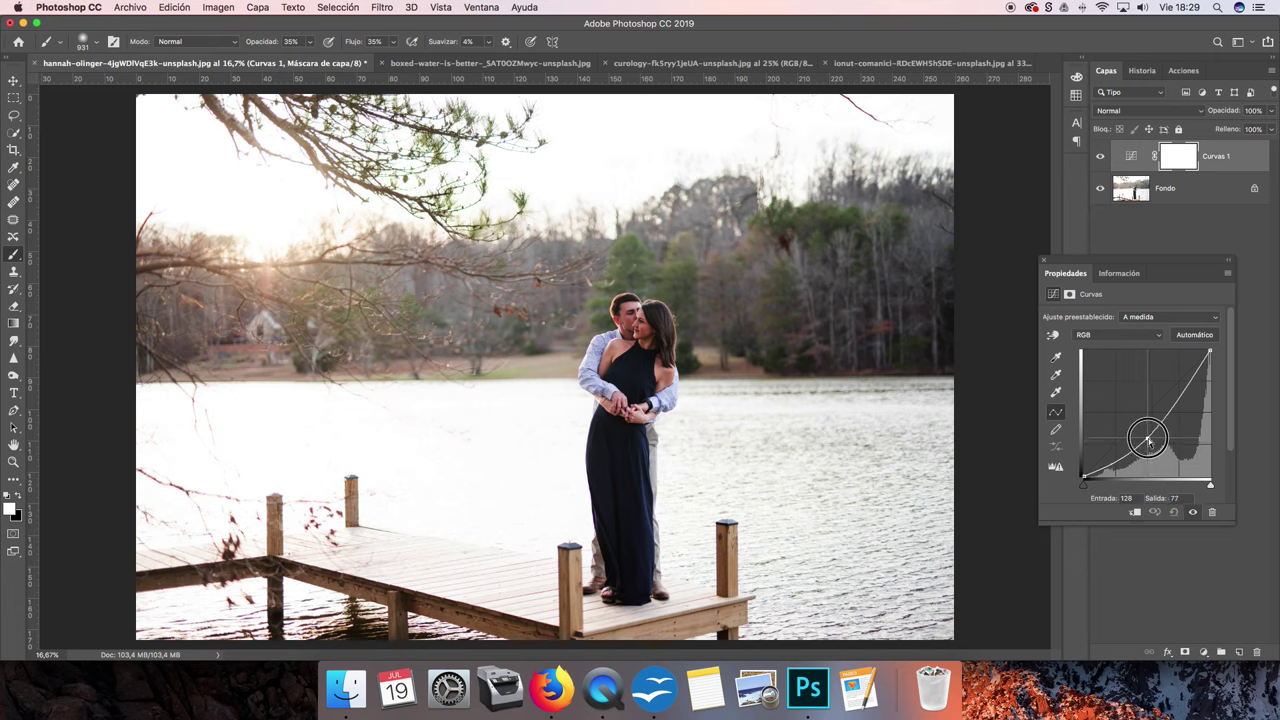
{"action": "left_click_drag", "start_coordinate": [1148, 441], "coordinate": [1150, 441]}
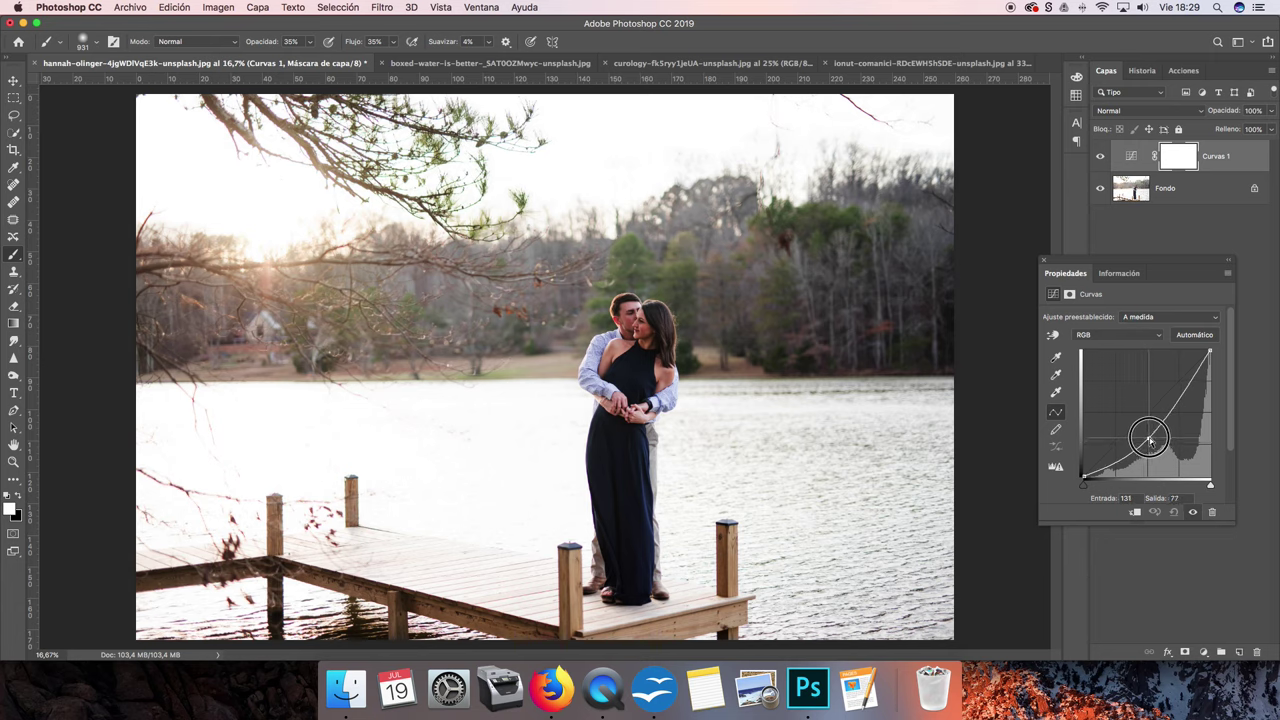
{"action": "left_click", "coordinate": [1043, 259]}
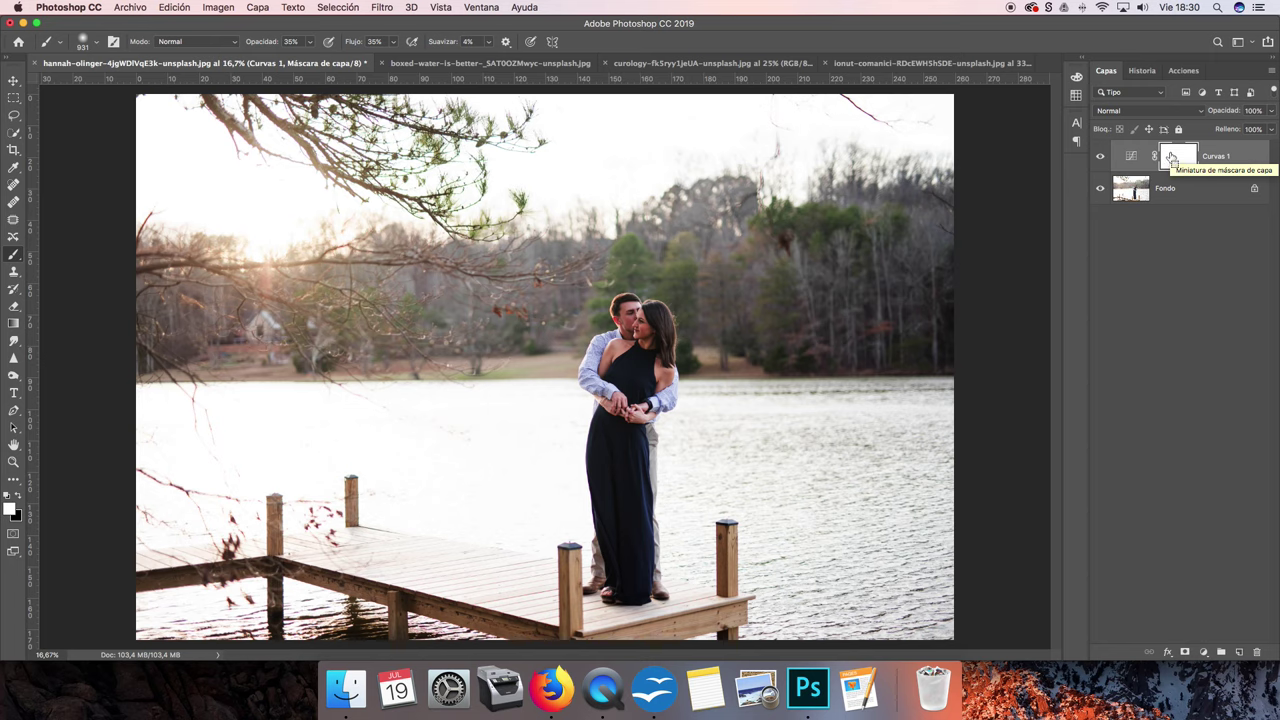
Paint black on the Curvas 1 mask over the couple to ease the darkening there.
{"action": "key", "text": "ctrl+i"}
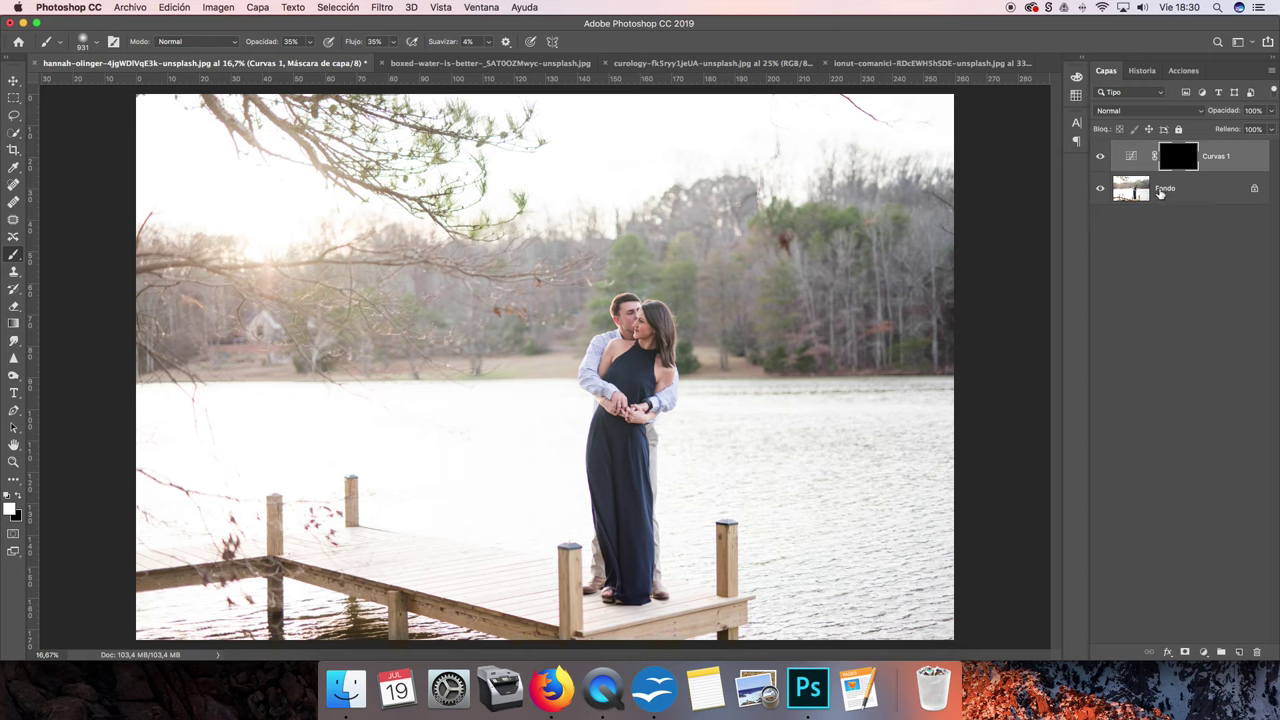
{"action": "key", "text": "ctrl+i"}
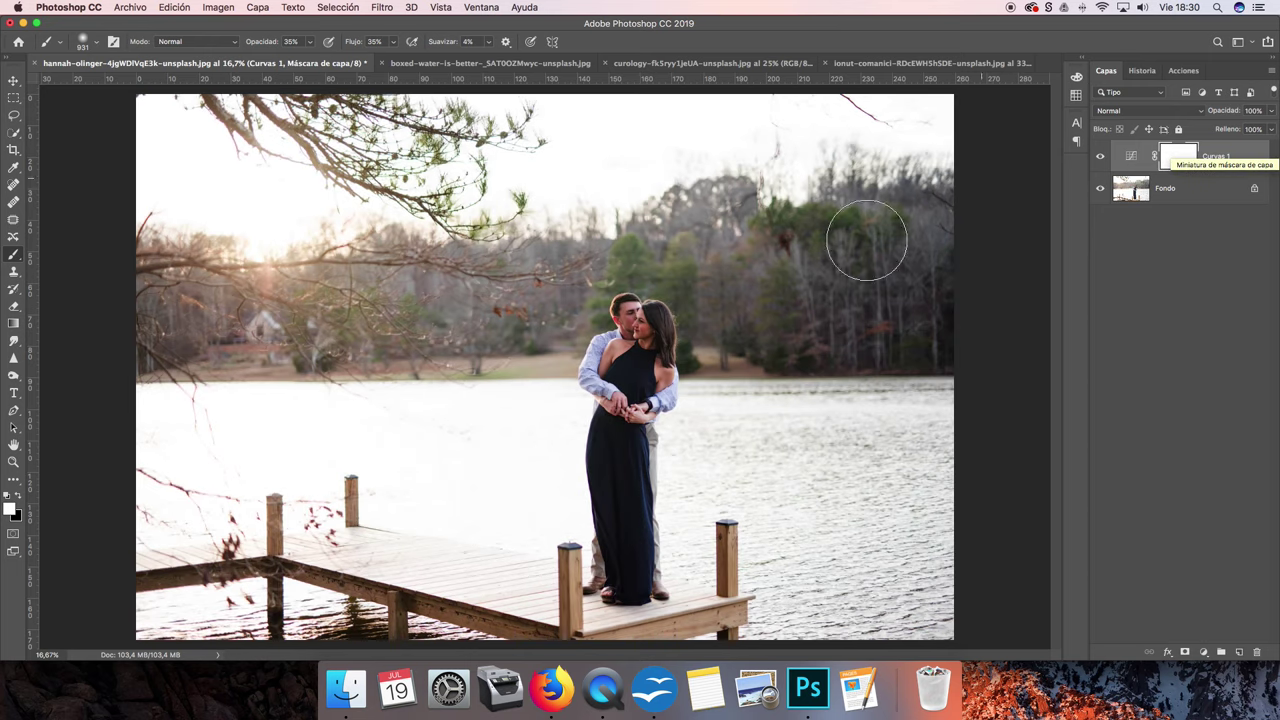
{"action": "left_click", "coordinate": [19, 497]}
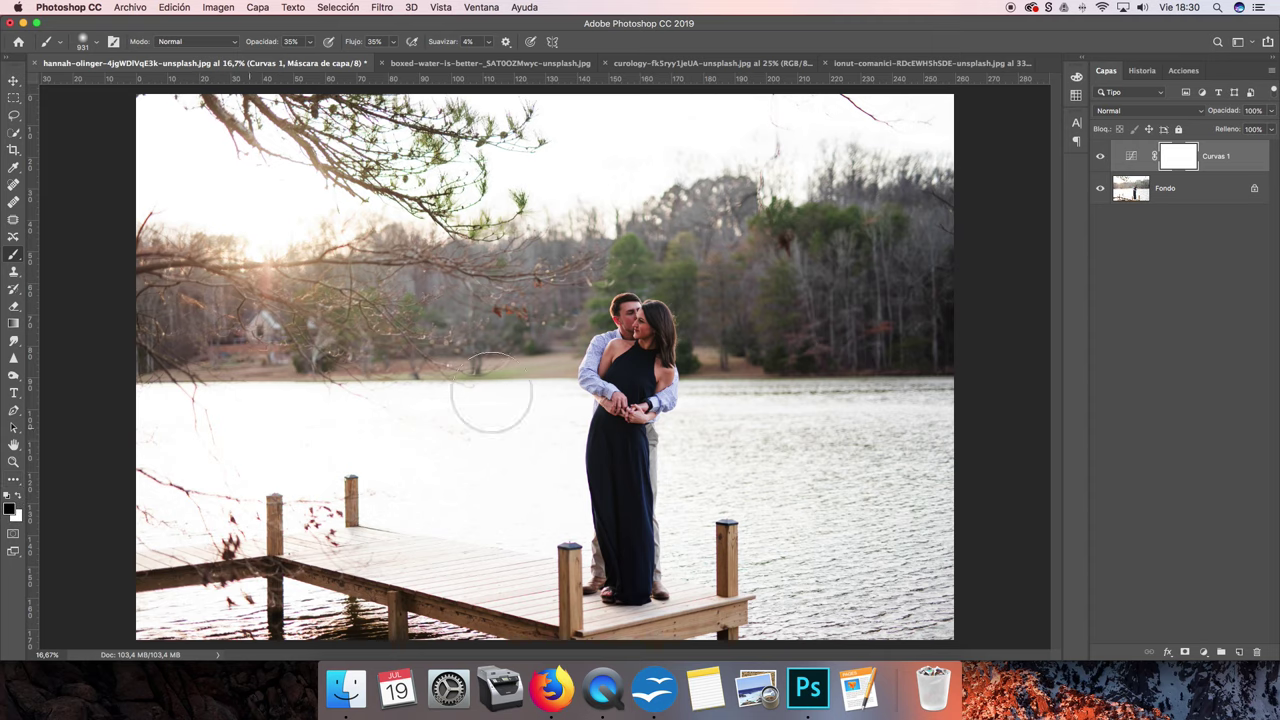
{"action": "mouse_move", "coordinate": [622, 310]}
{"action": "left_mouse_down"}
{"action": "mouse_move", "coordinate": [628, 455]}
{"action": "mouse_move", "coordinate": [633, 335]}
{"action": "mouse_move", "coordinate": [636, 362]}
{"action": "mouse_move", "coordinate": [700, 395]}
{"action": "left_mouse_up"}
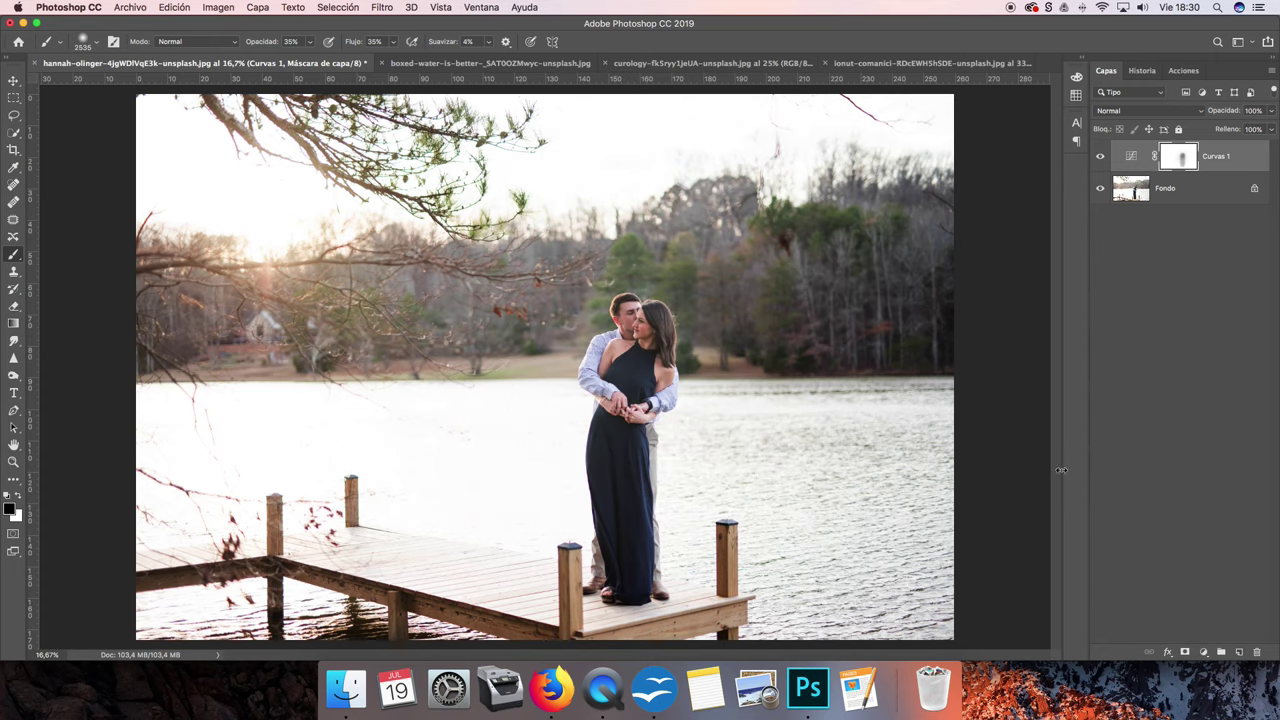
Toggle Curvas 1 on and off to compare, then bring up the adjustment layer list.
{"action": "left_click", "coordinate": [1101, 157]}
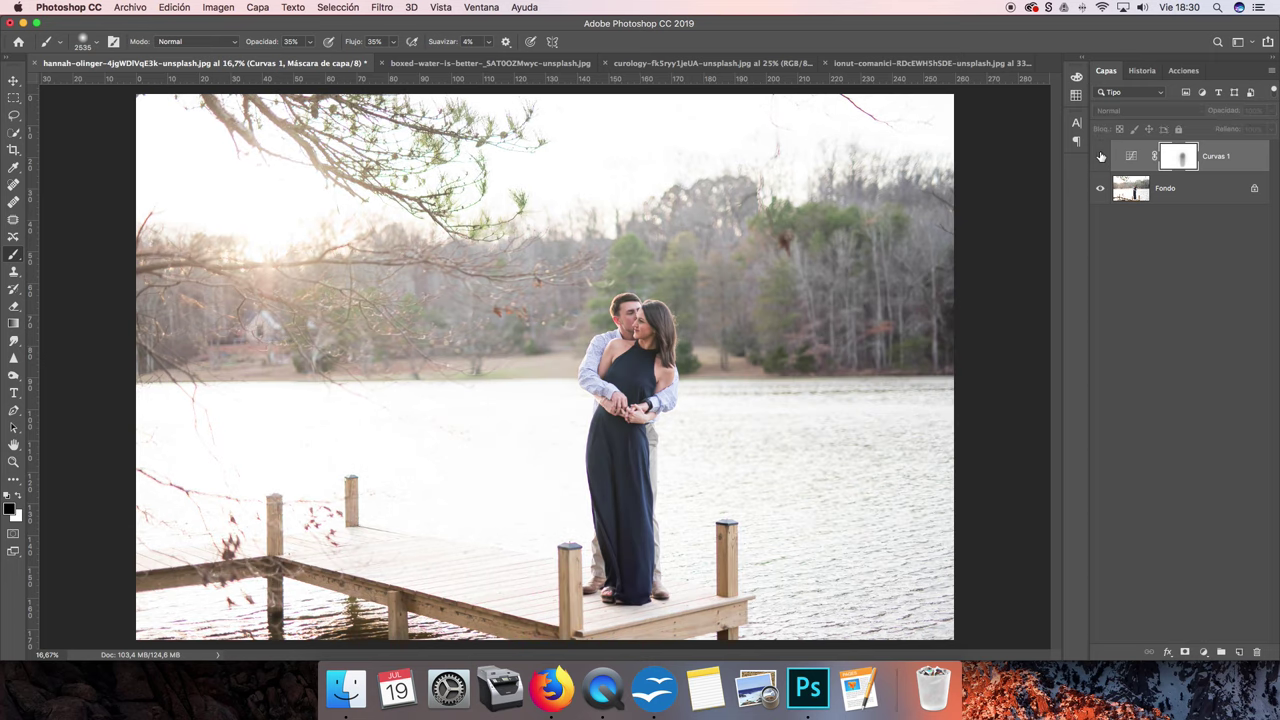
{"action": "left_click", "coordinate": [1101, 157]}
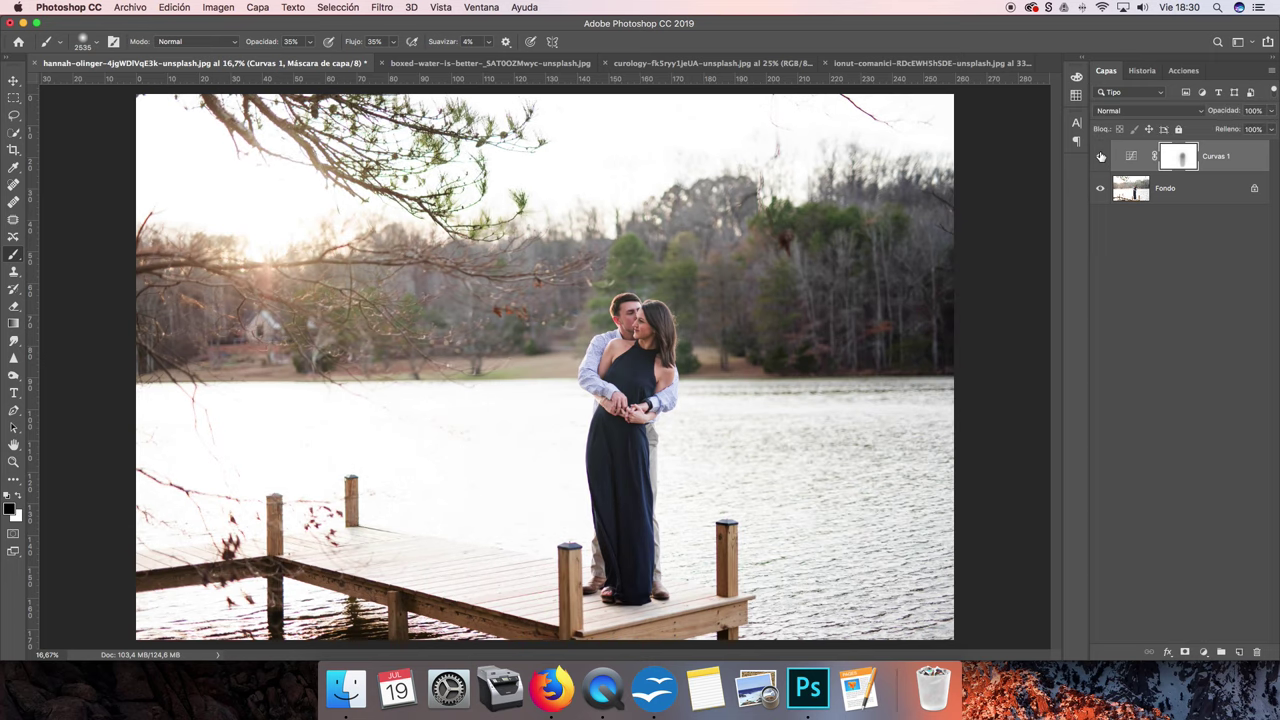
{"action": "left_click", "coordinate": [1101, 157]}
{"action": "left_click", "coordinate": [1101, 157]}
{"action": "left_click", "coordinate": [1204, 653]}
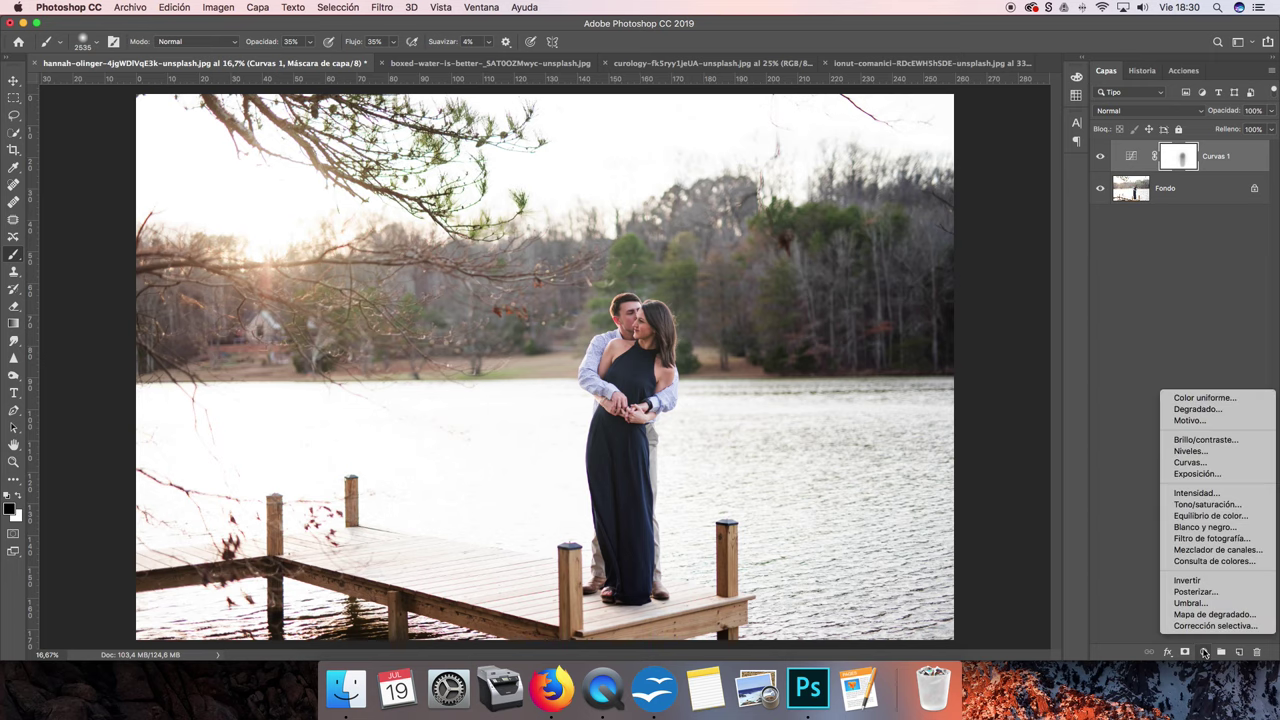
Add a Niveles adjustment layer with the RGB midtone set to 0,92.
{"action": "left_click", "coordinate": [1186, 451]}
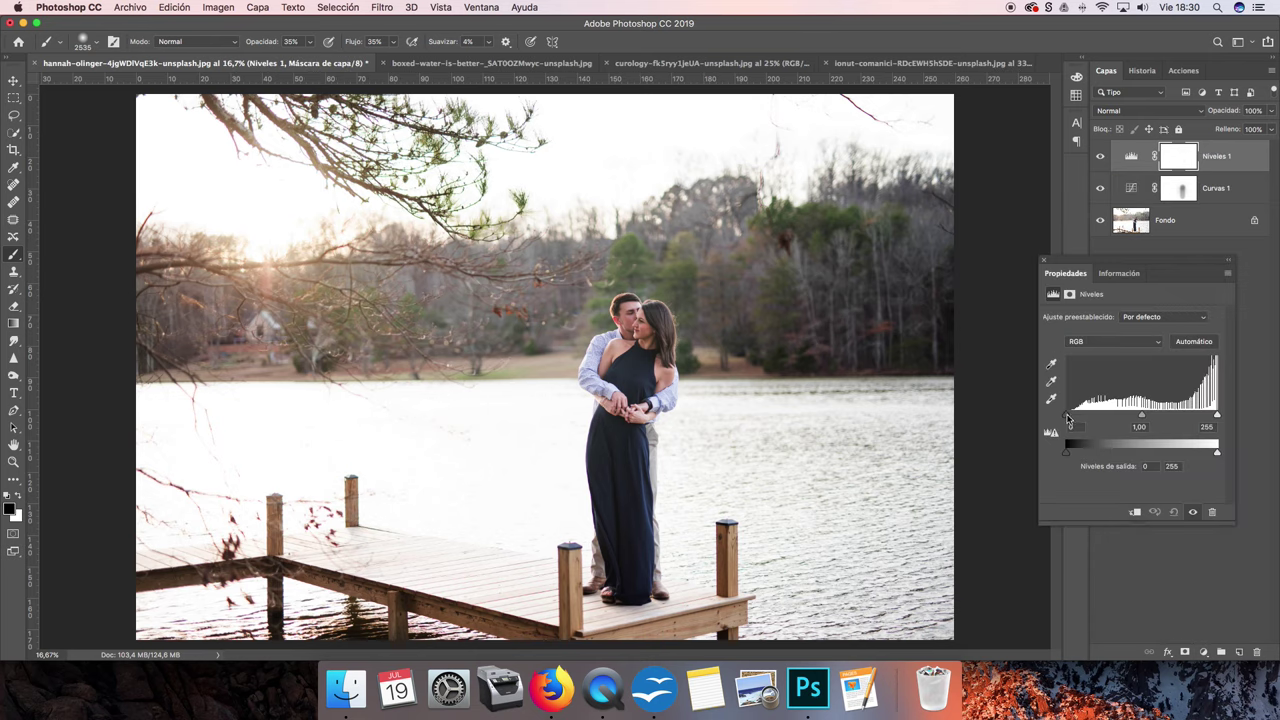
{"action": "left_click_drag", "start_coordinate": [1067, 414], "coordinate": [1079, 414]}
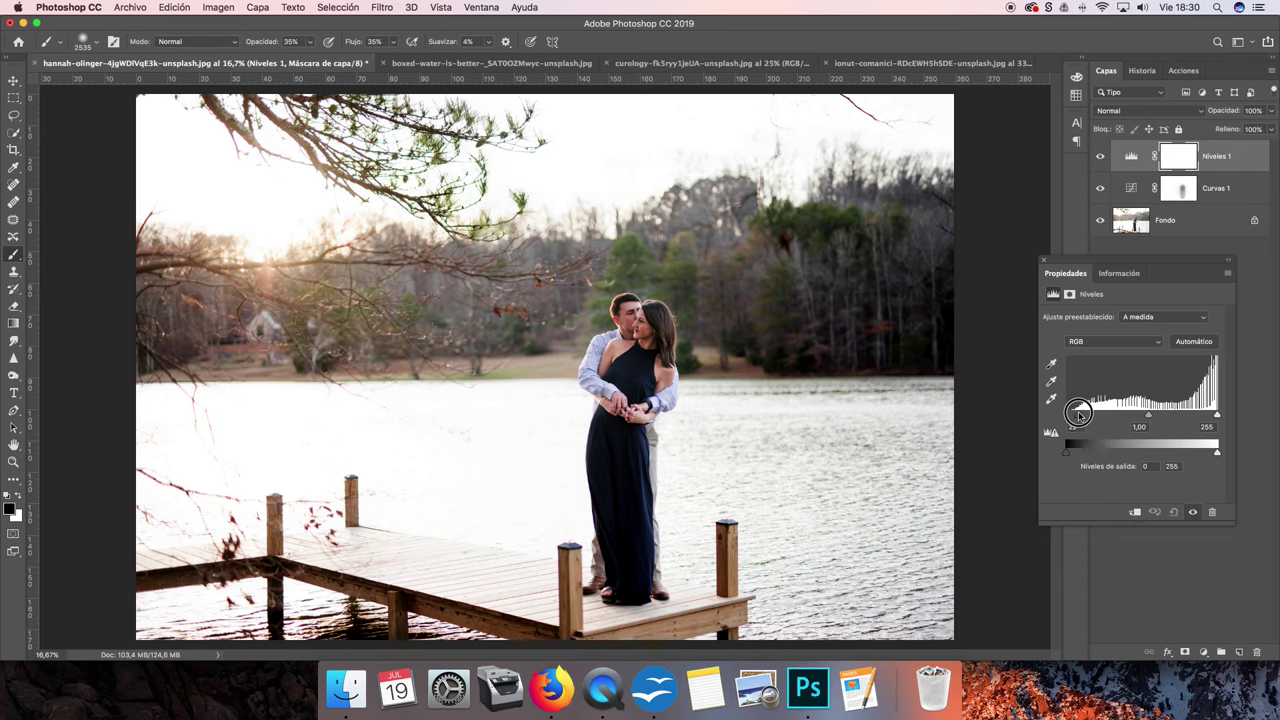
{"action": "mouse_move", "coordinate": [1079, 414]}
{"action": "left_mouse_down"}
{"action": "mouse_move", "coordinate": [1105, 414]}
{"action": "mouse_move", "coordinate": [1065, 414]}
{"action": "left_mouse_up"}
{"action": "mouse_move", "coordinate": [1219, 415]}
{"action": "left_mouse_down"}
{"action": "mouse_move", "coordinate": [1188, 422]}
{"action": "mouse_move", "coordinate": [1219, 415]}
{"action": "left_mouse_up"}
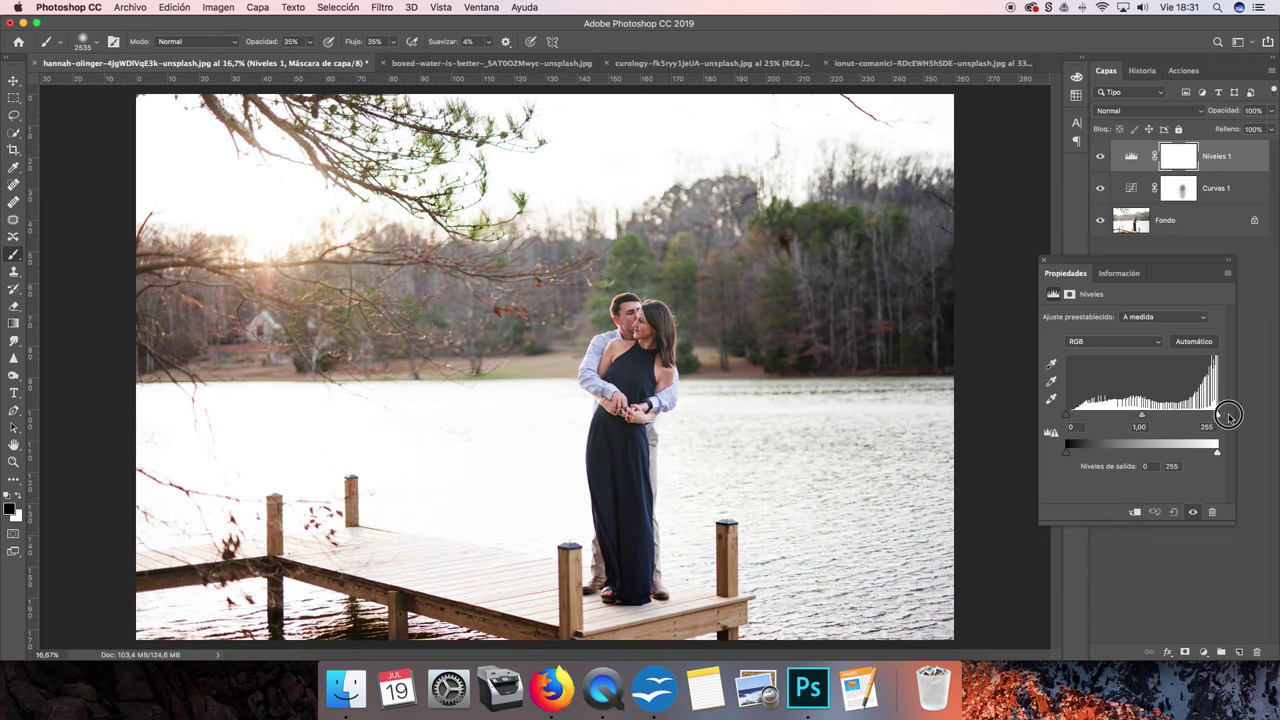
{"action": "mouse_move", "coordinate": [1065, 452]}
{"action": "left_mouse_down"}
{"action": "mouse_move", "coordinate": [1105, 455]}
{"action": "mouse_move", "coordinate": [1065, 452]}
{"action": "left_mouse_up"}
{"action": "left_click_drag", "start_coordinate": [1218, 453], "coordinate": [1232, 453]}
{"action": "left_click_drag", "start_coordinate": [1140, 415], "coordinate": [1139, 416]}
{"action": "left_click", "coordinate": [1093, 345]}
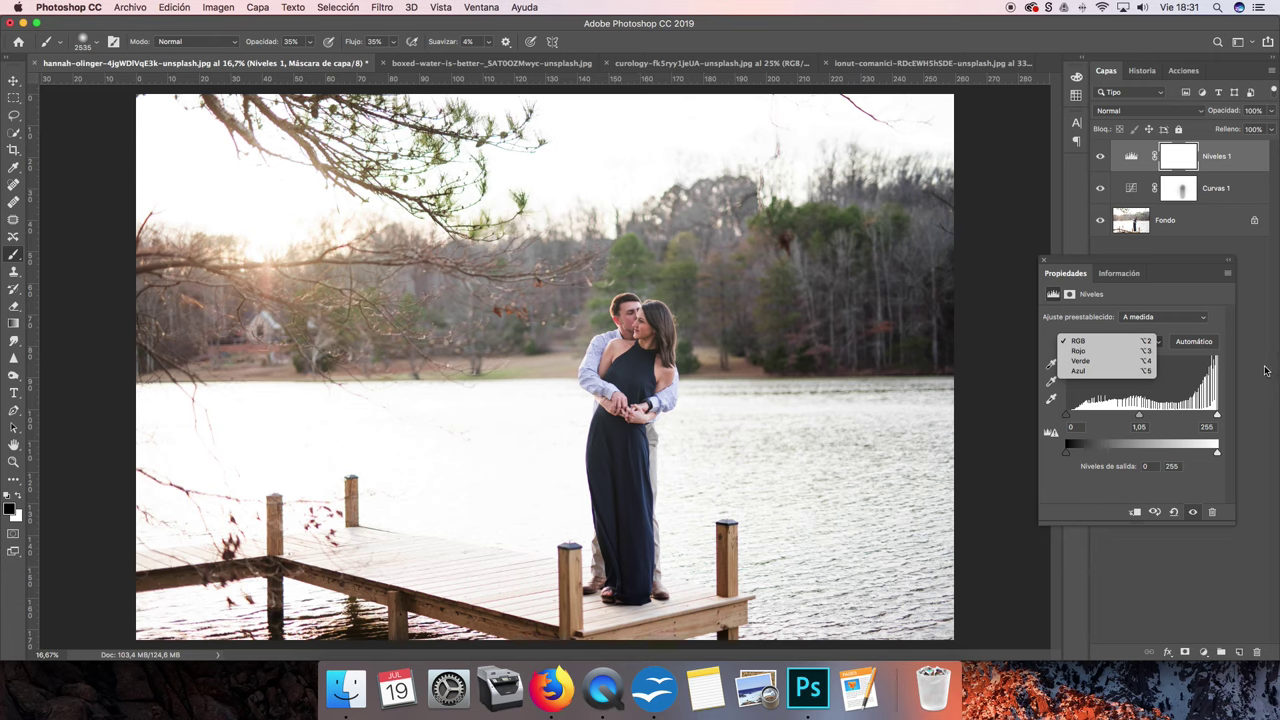
{"action": "left_click", "coordinate": [1078, 341]}
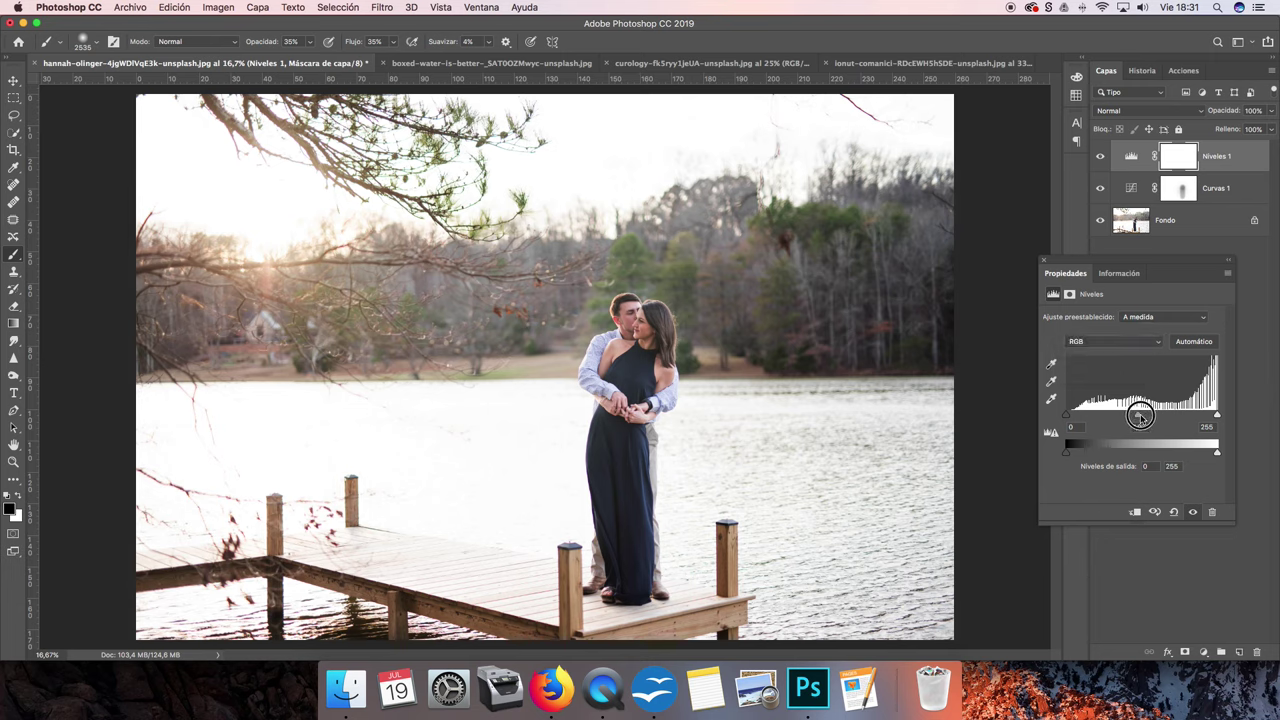
{"action": "left_click_drag", "start_coordinate": [1146, 419], "coordinate": [1147, 416]}
Switch Niveles to the Rojo channel and lower its white input to 226.
{"action": "left_click", "coordinate": [1115, 342]}
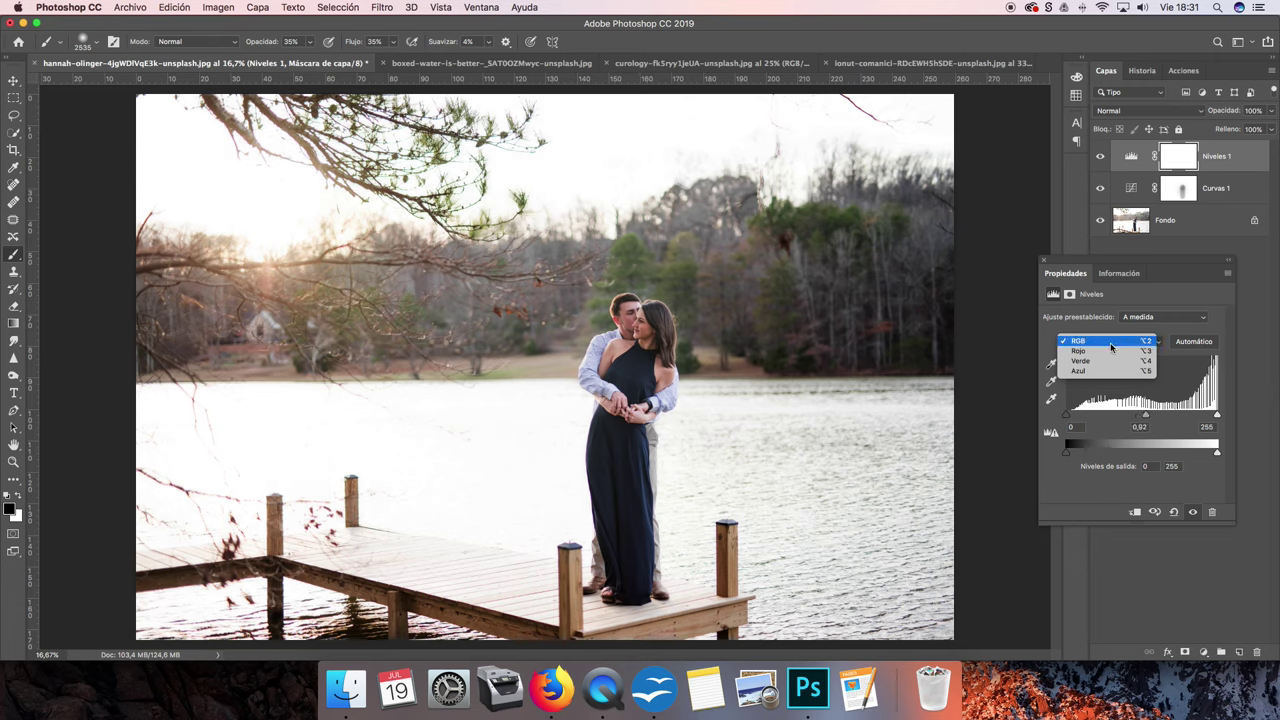
{"action": "left_click", "coordinate": [1103, 352]}
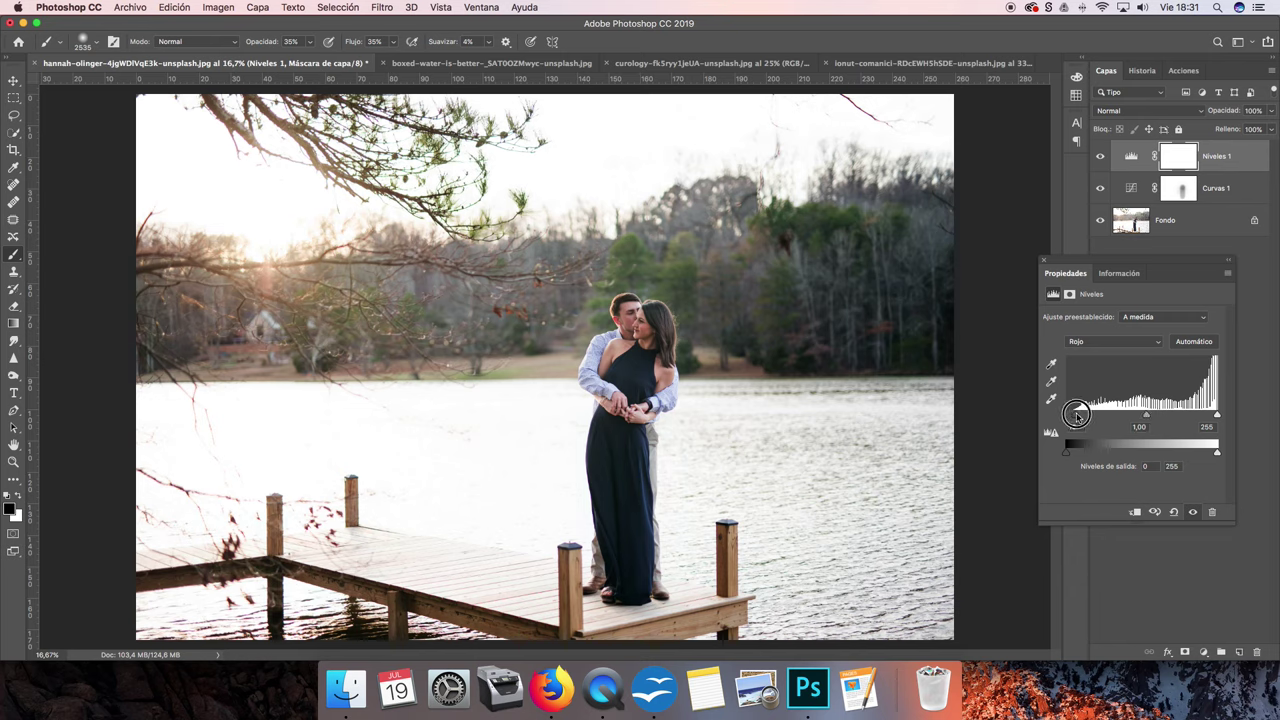
{"action": "left_click_drag", "start_coordinate": [1217, 416], "coordinate": [1202, 420]}
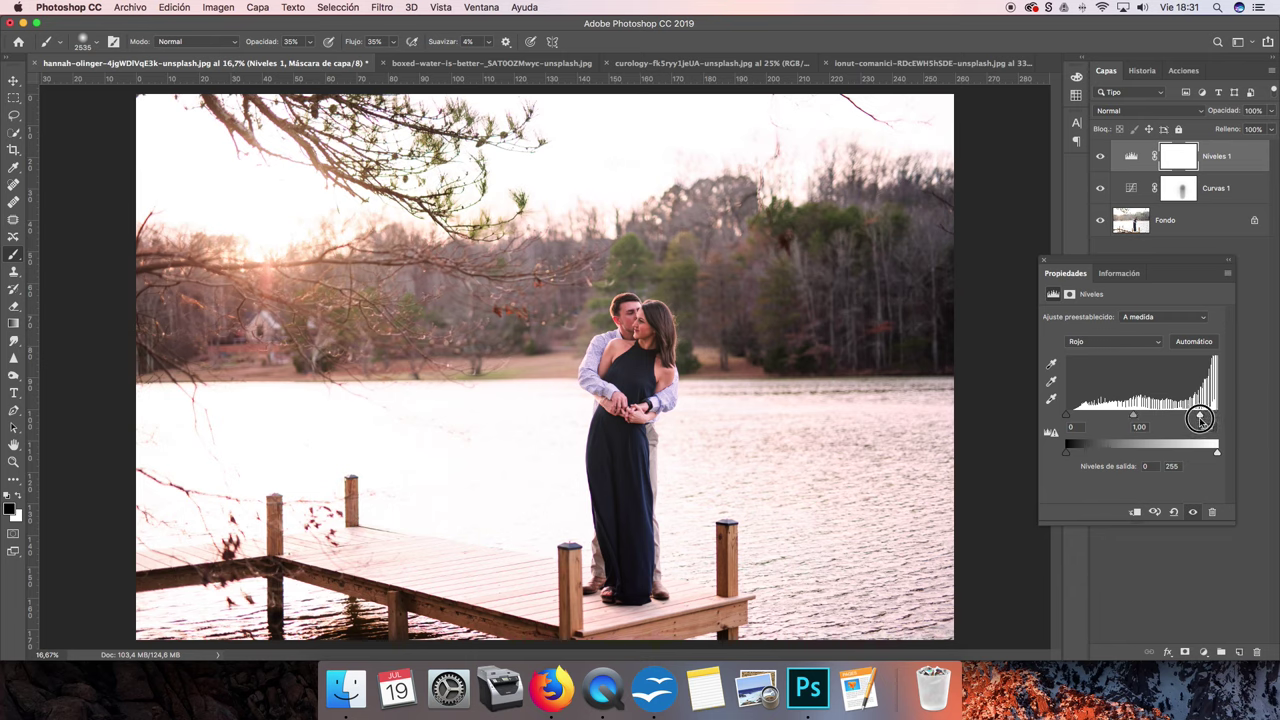
{"action": "left_click_drag", "start_coordinate": [1201, 419], "coordinate": [1200, 419]}
{"action": "left_click", "coordinate": [1044, 259]}
Invert the Niveles 1 mask to black and paint white over the right-hand trees.
{"action": "key", "text": "ctrl+i"}
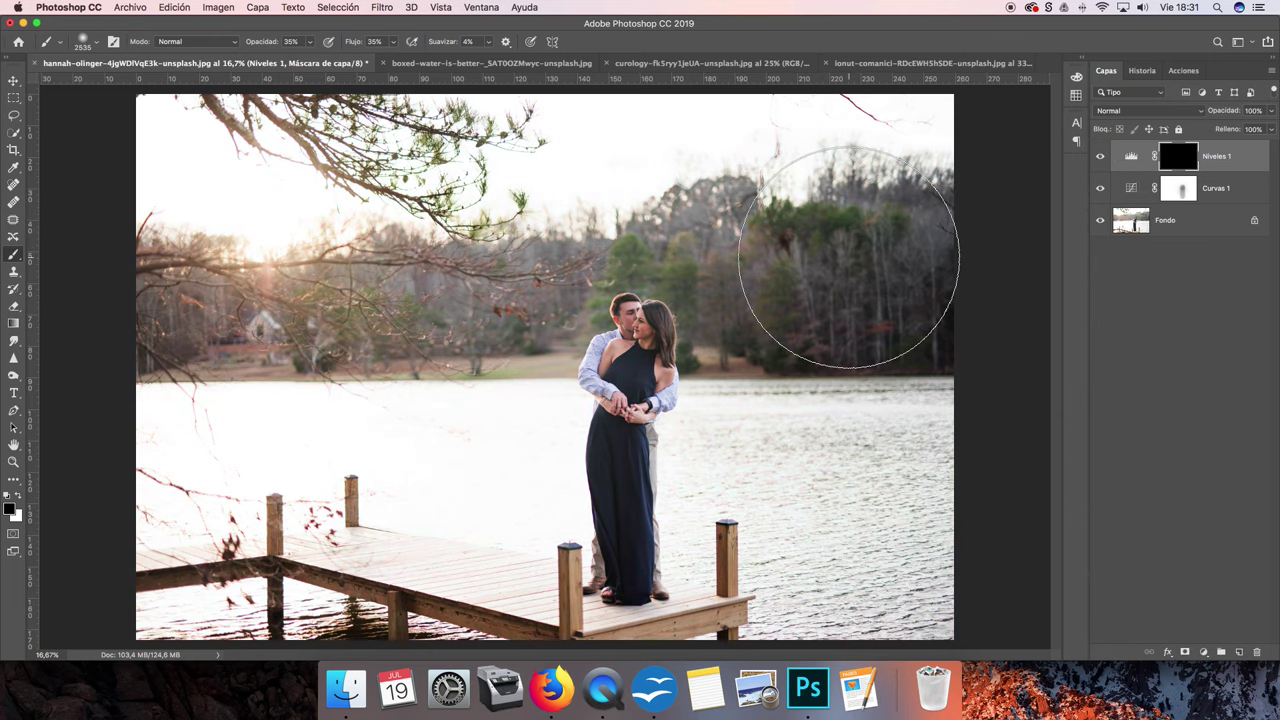
{"action": "key", "text": "x"}
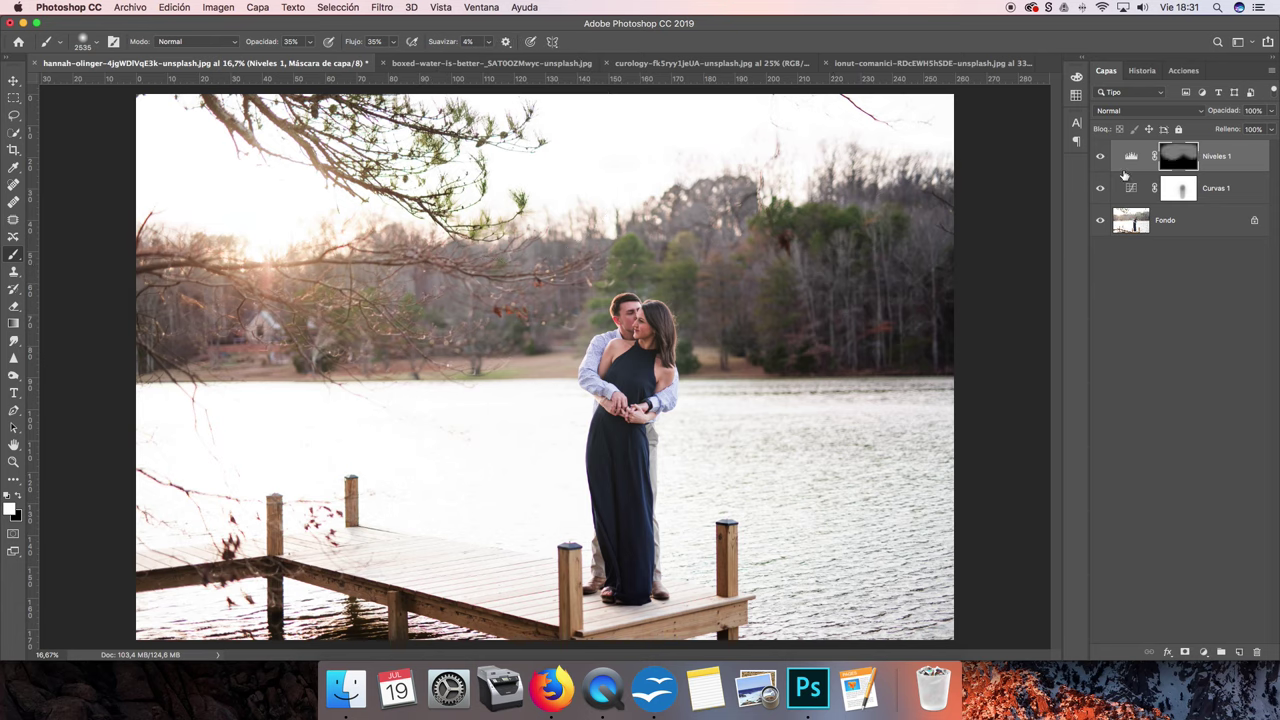
{"action": "left_click_drag", "start_coordinate": [533, 290], "coordinate": [443, 298]}
{"action": "left_click_drag", "start_coordinate": [504, 336], "coordinate": [1044, 326]}
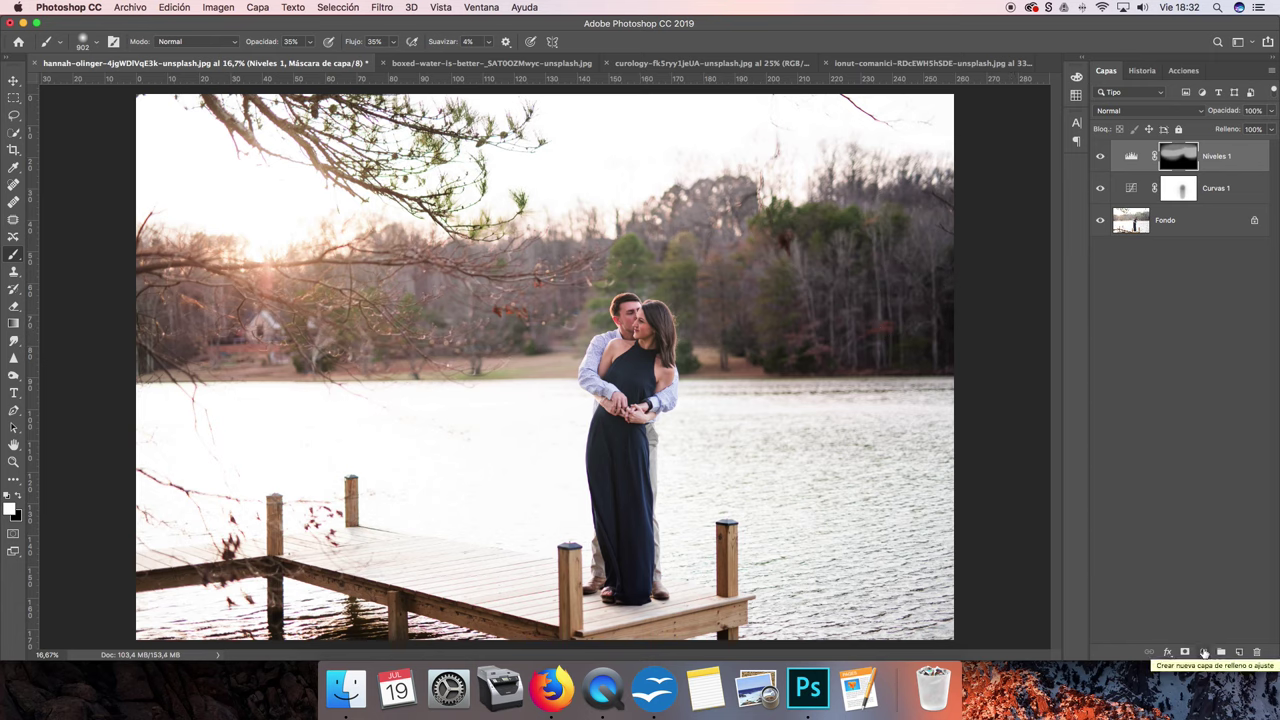
{"action": "left_click", "coordinate": [1204, 652]}
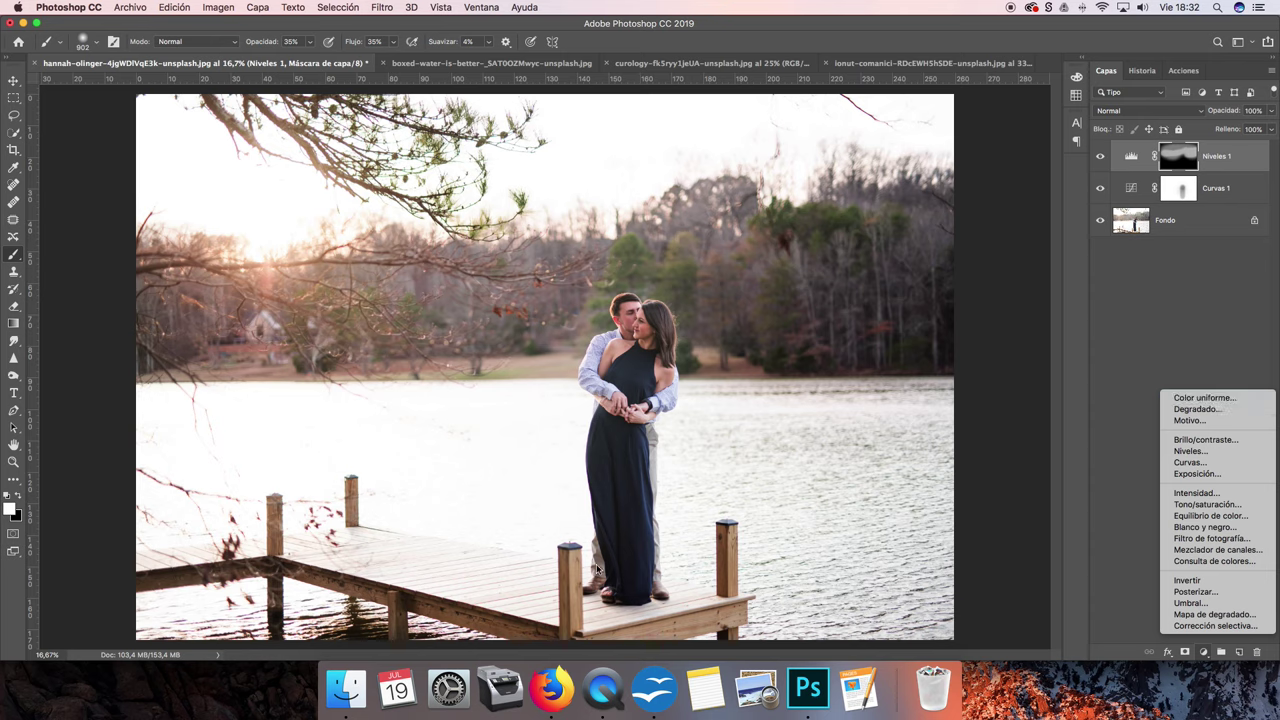
Add a Color uniforme fill layer in near-white pale green #f7f9f8.
{"action": "left_click", "coordinate": [1236, 399]}
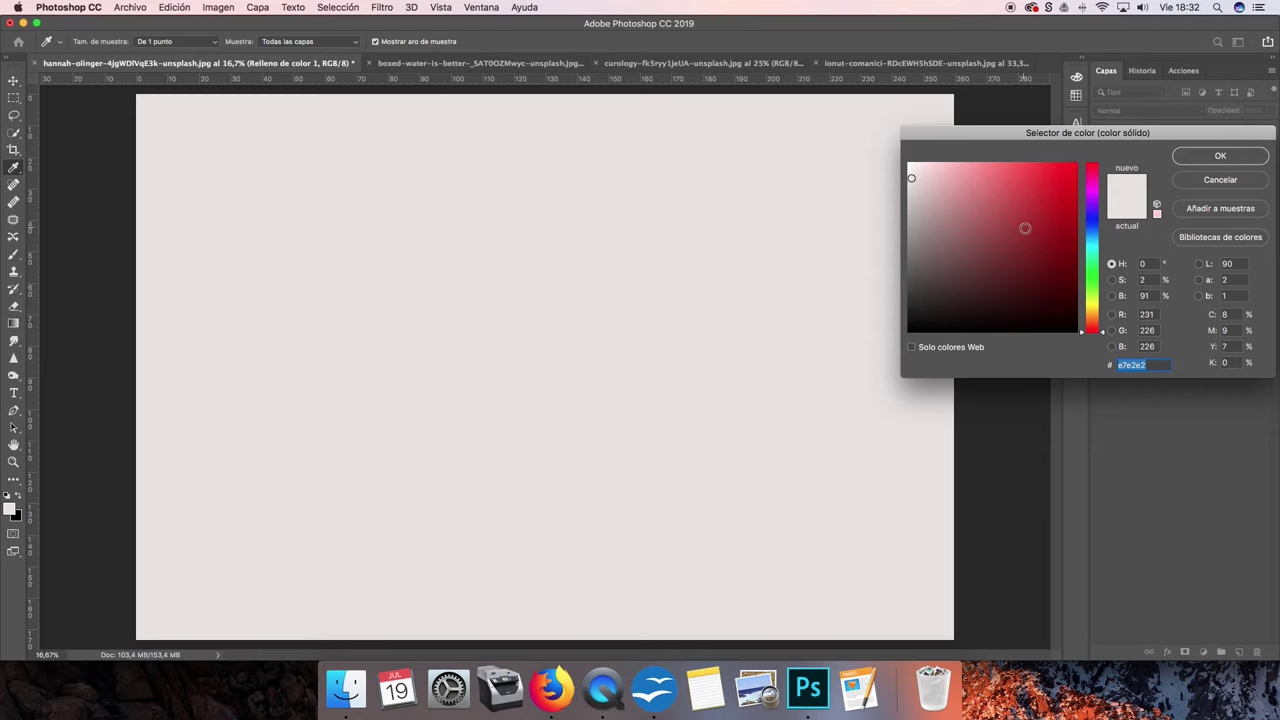
{"action": "left_click", "coordinate": [1025, 225]}
{"action": "left_click", "coordinate": [915, 170]}
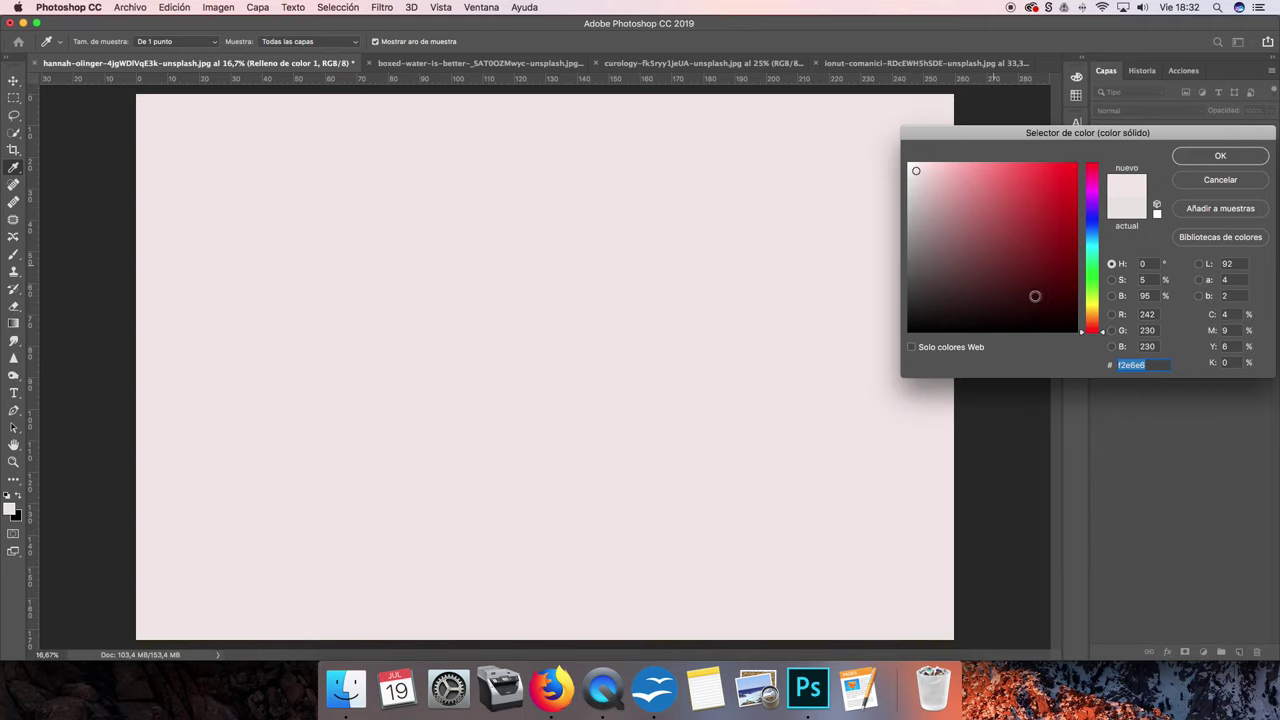
{"action": "left_click", "coordinate": [1092, 258]}
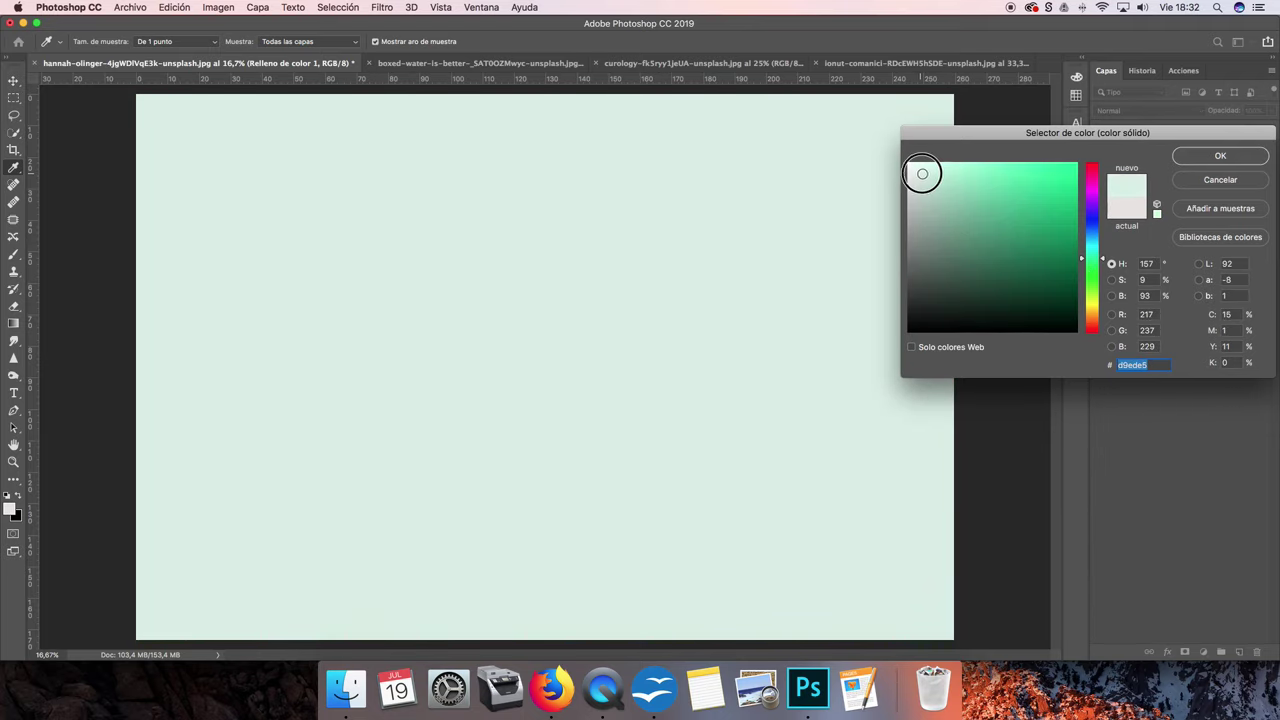
{"action": "left_click", "coordinate": [915, 169]}
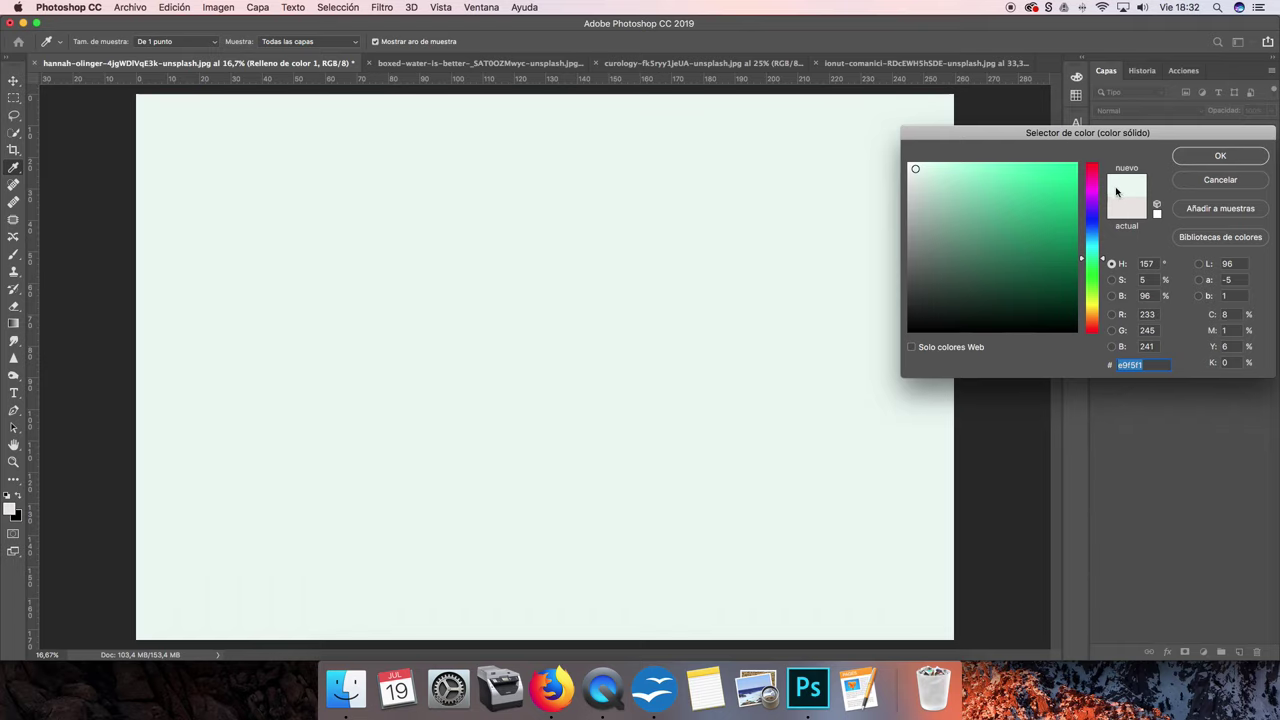
{"action": "left_click", "coordinate": [910, 166]}
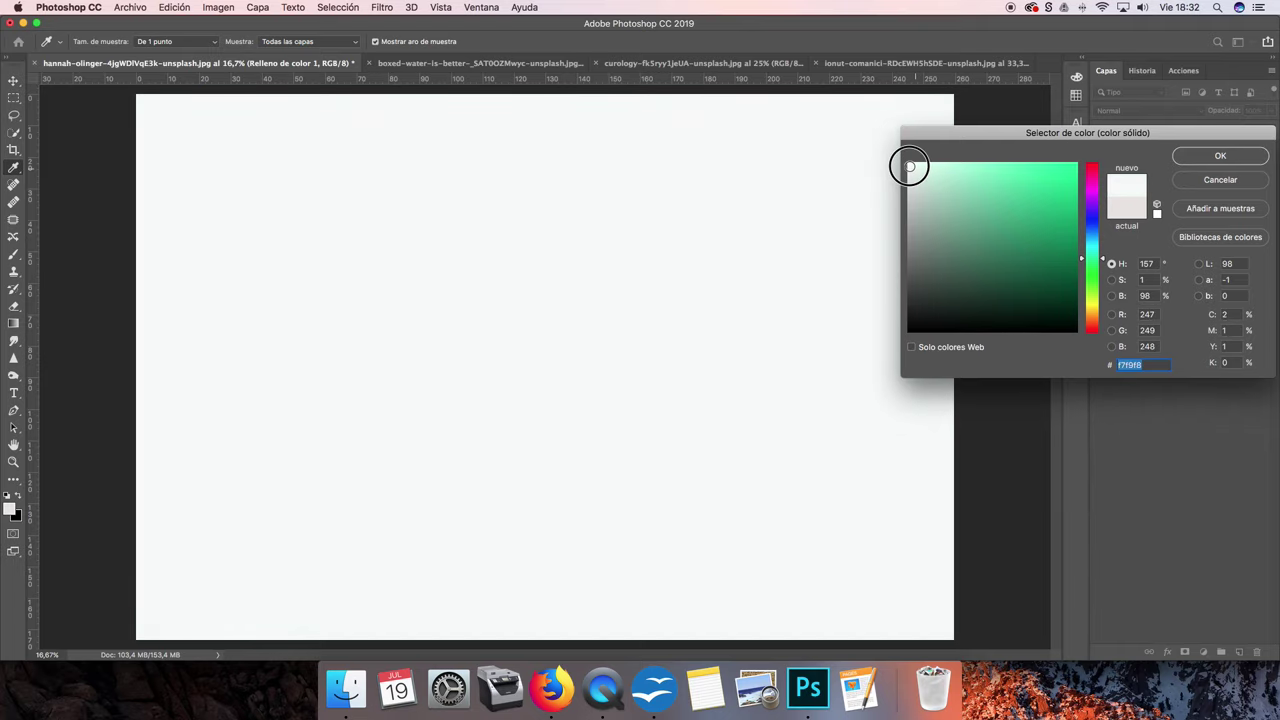
{"action": "left_click", "coordinate": [1220, 157]}
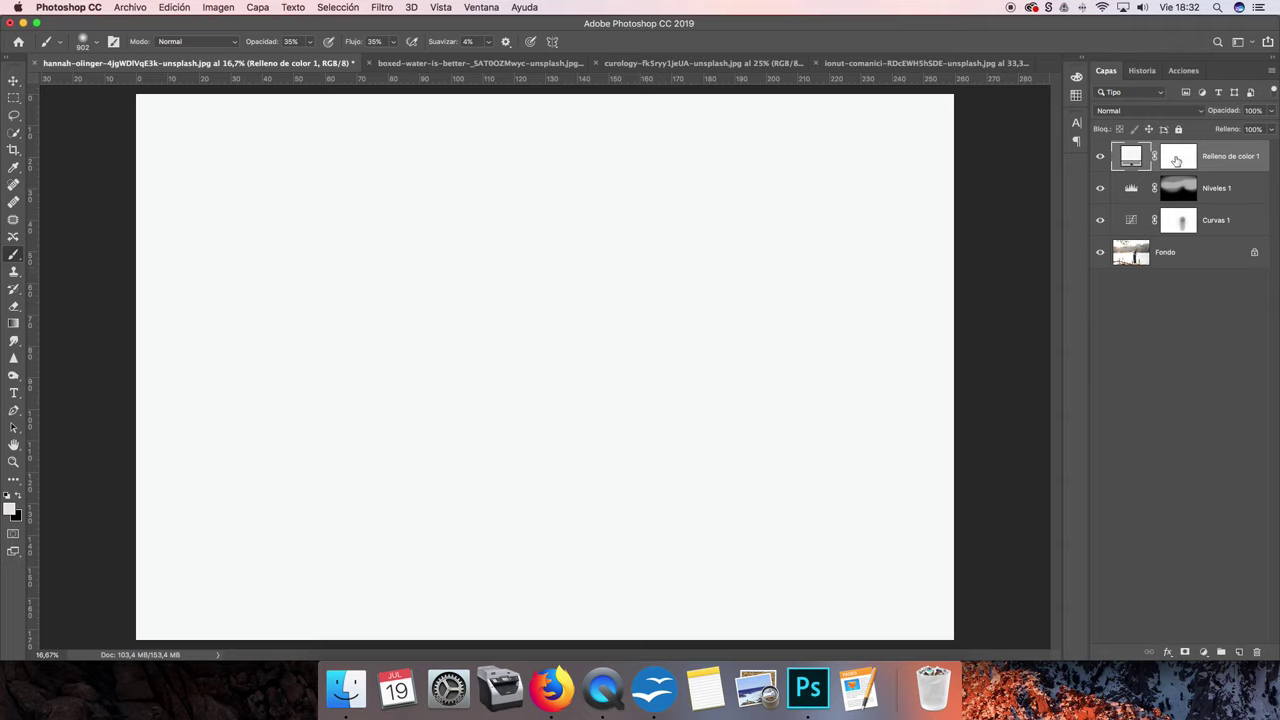
{"action": "left_click", "coordinate": [1176, 160]}
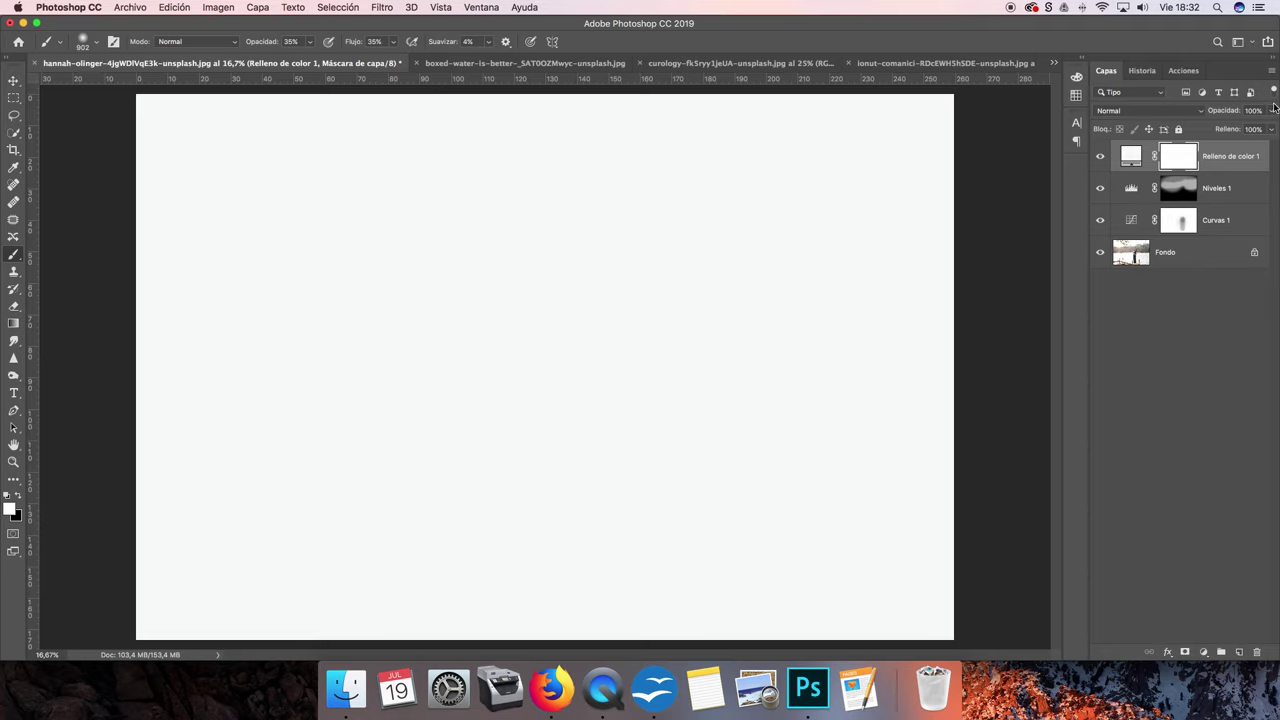
{"action": "left_click", "coordinate": [1272, 111]}
Invert the Relleno de color 1 mask to black and set the fill opacity to 100%.
{"action": "left_click", "coordinate": [1239, 194]}
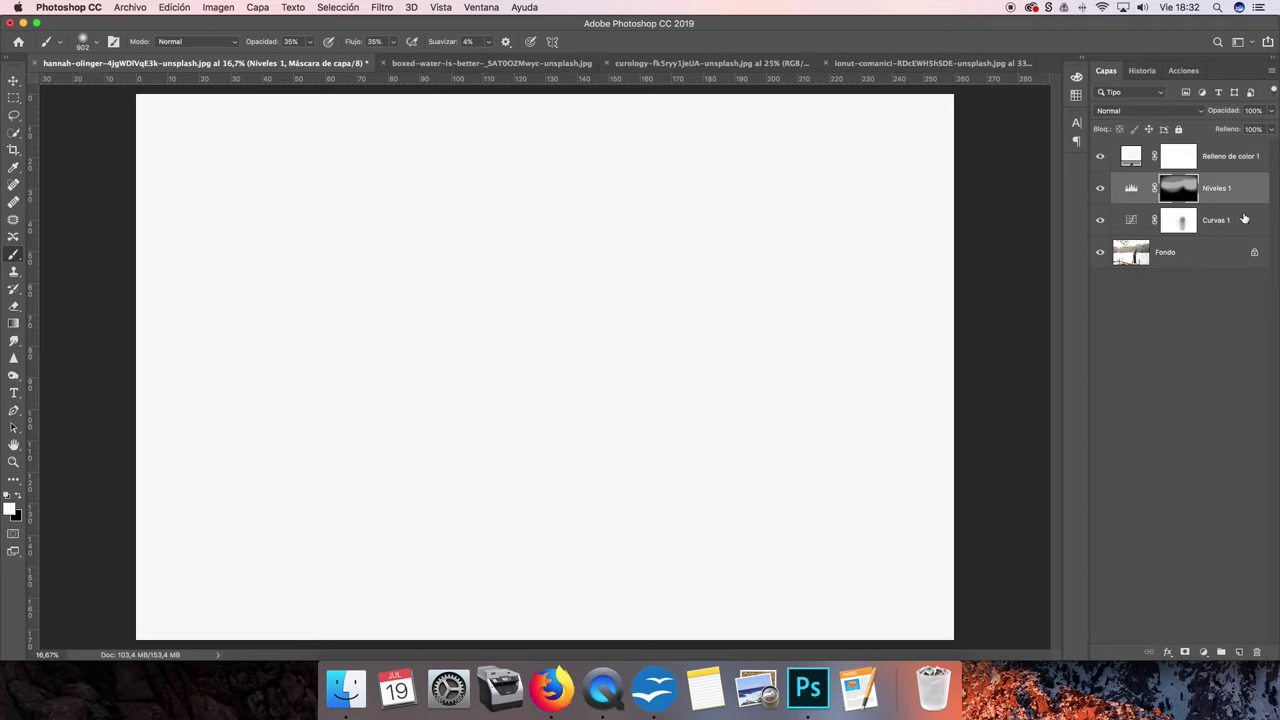
{"action": "left_click", "coordinate": [1240, 219]}
{"action": "left_click", "coordinate": [1240, 162]}
{"action": "left_click_drag", "start_coordinate": [1272, 111], "coordinate": [1247, 129]}
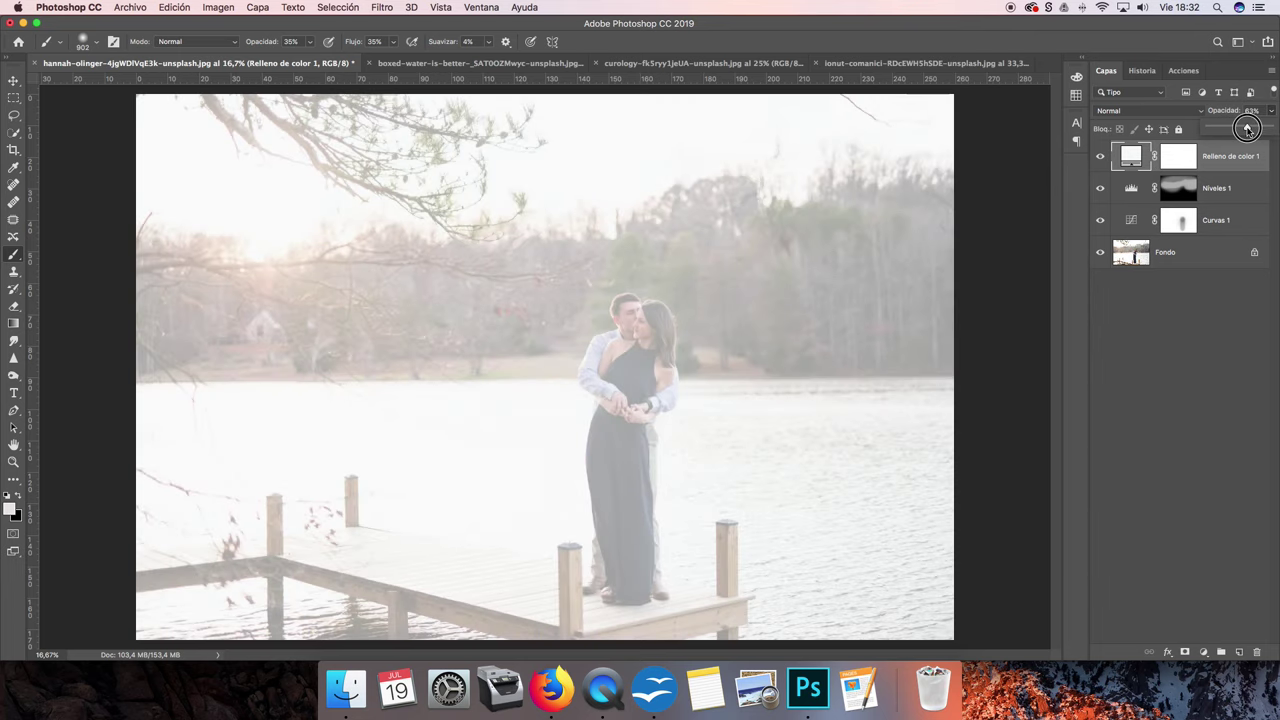
{"action": "left_click", "coordinate": [1178, 157]}
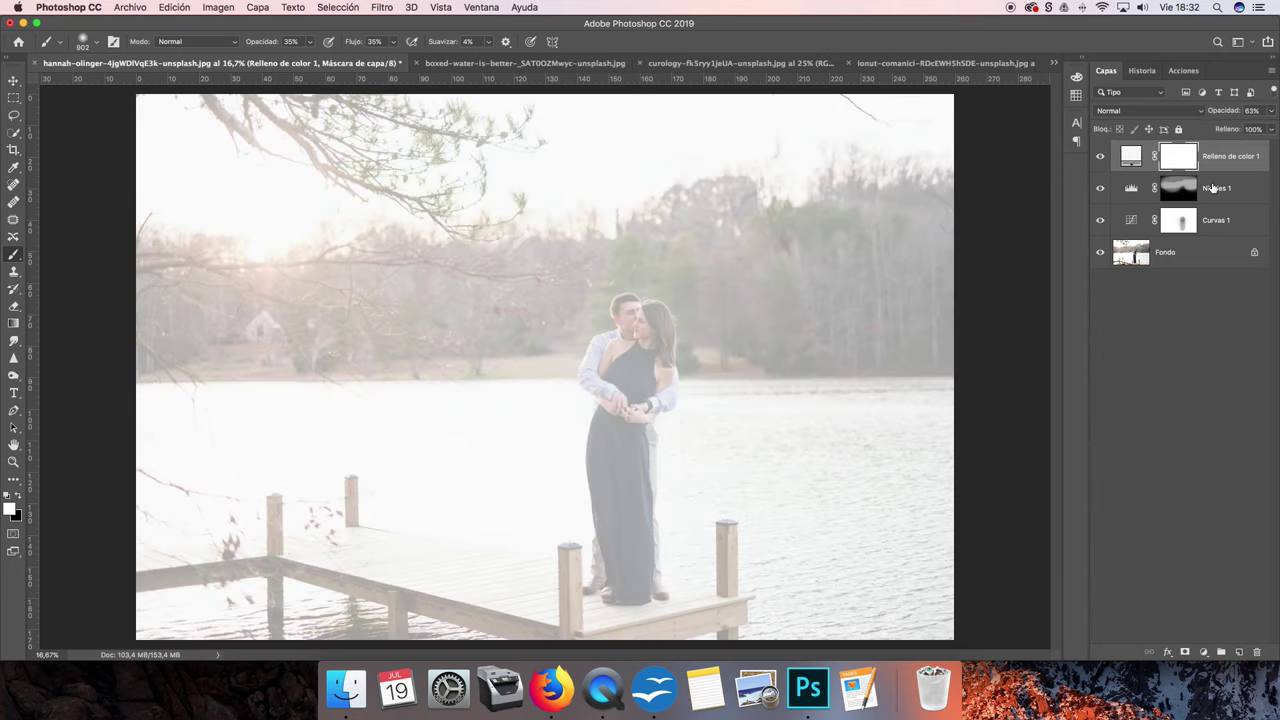
{"action": "key", "text": "super+i"}
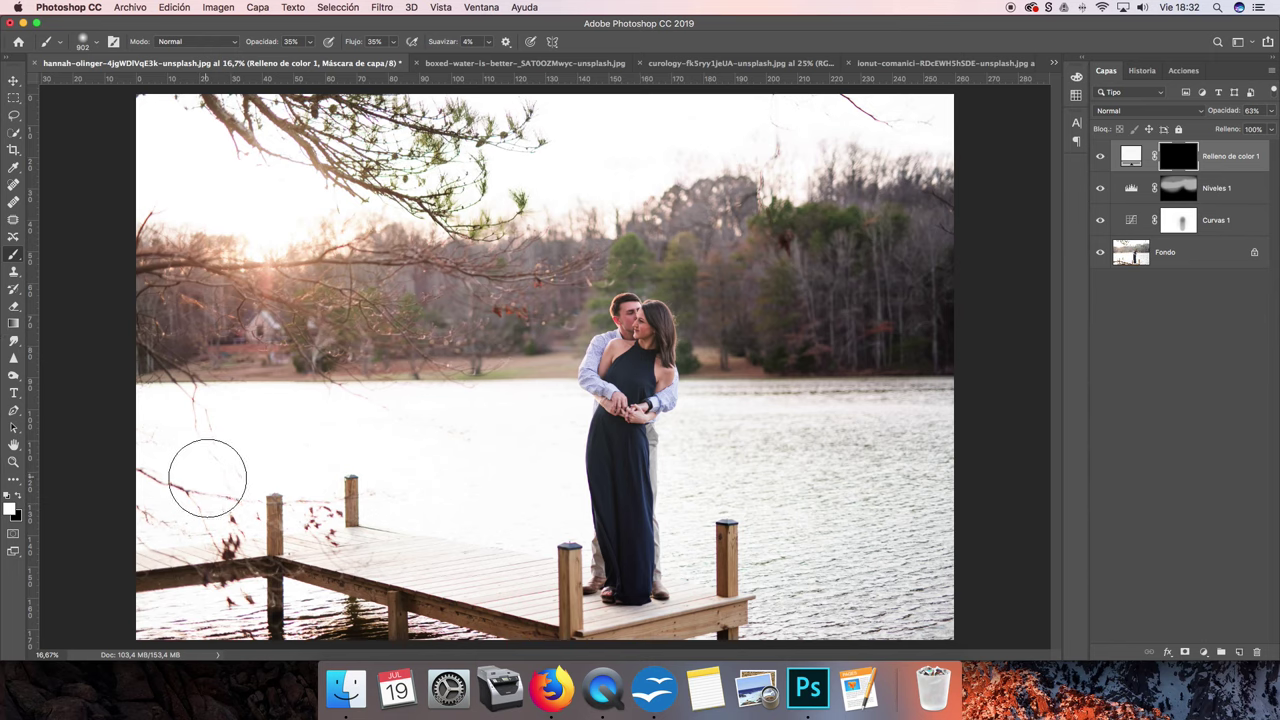
{"action": "left_click_drag", "start_coordinate": [215, 475], "coordinate": [262, 490]}
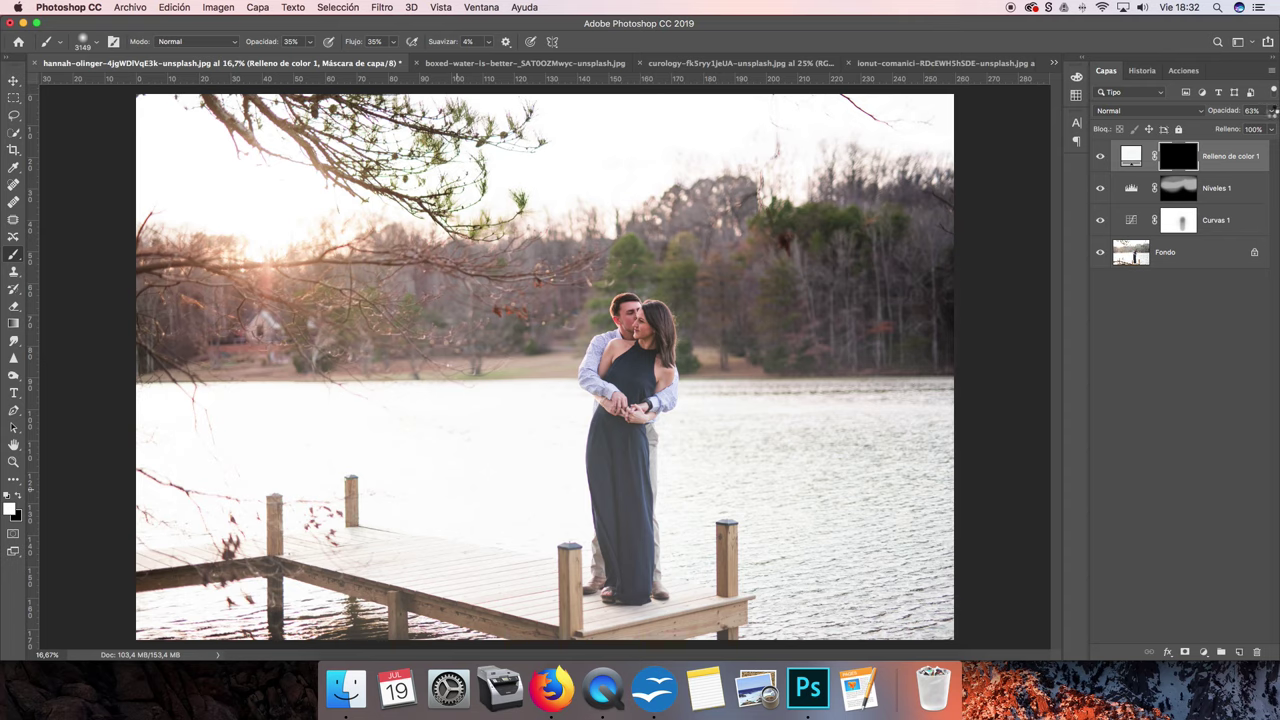
{"action": "left_click", "coordinate": [1272, 111]}
{"action": "left_click_drag", "start_coordinate": [1247, 129], "coordinate": [1266, 129]}
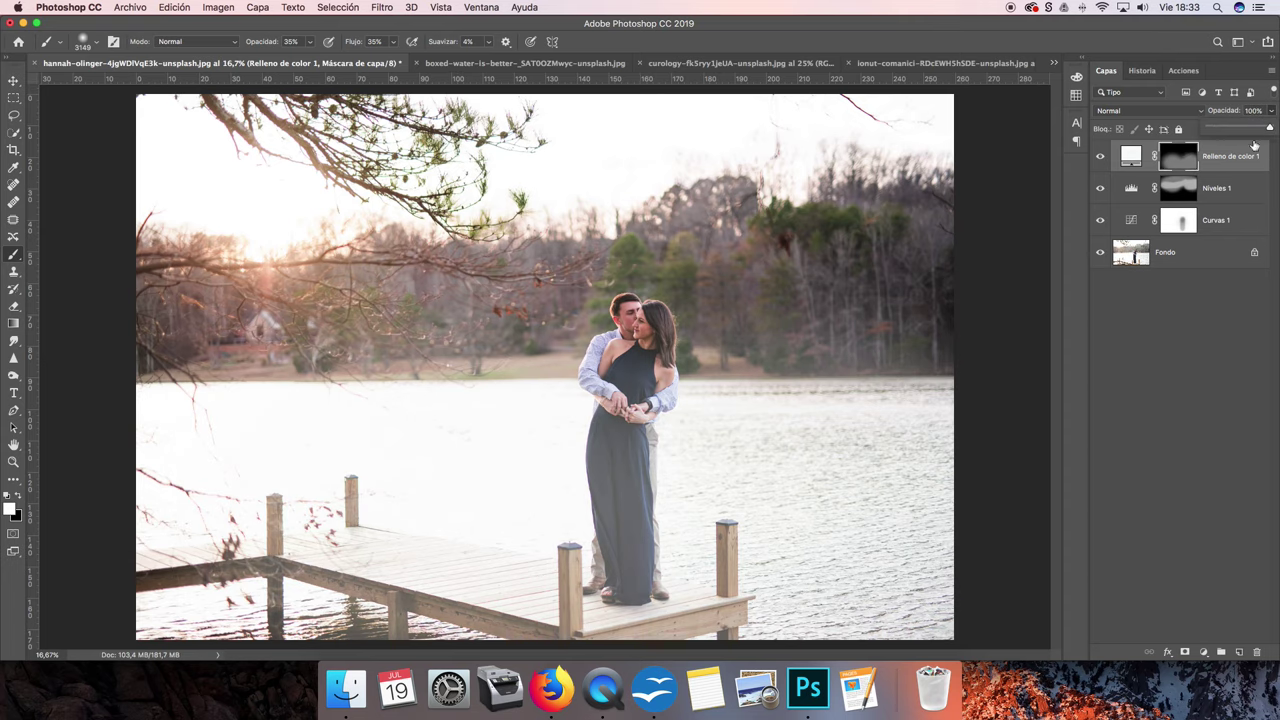
Paint haze over both treelines and the lower-left water, then paint black off the couple.
{"action": "left_click_drag", "start_coordinate": [765, 489], "coordinate": [706, 489]}
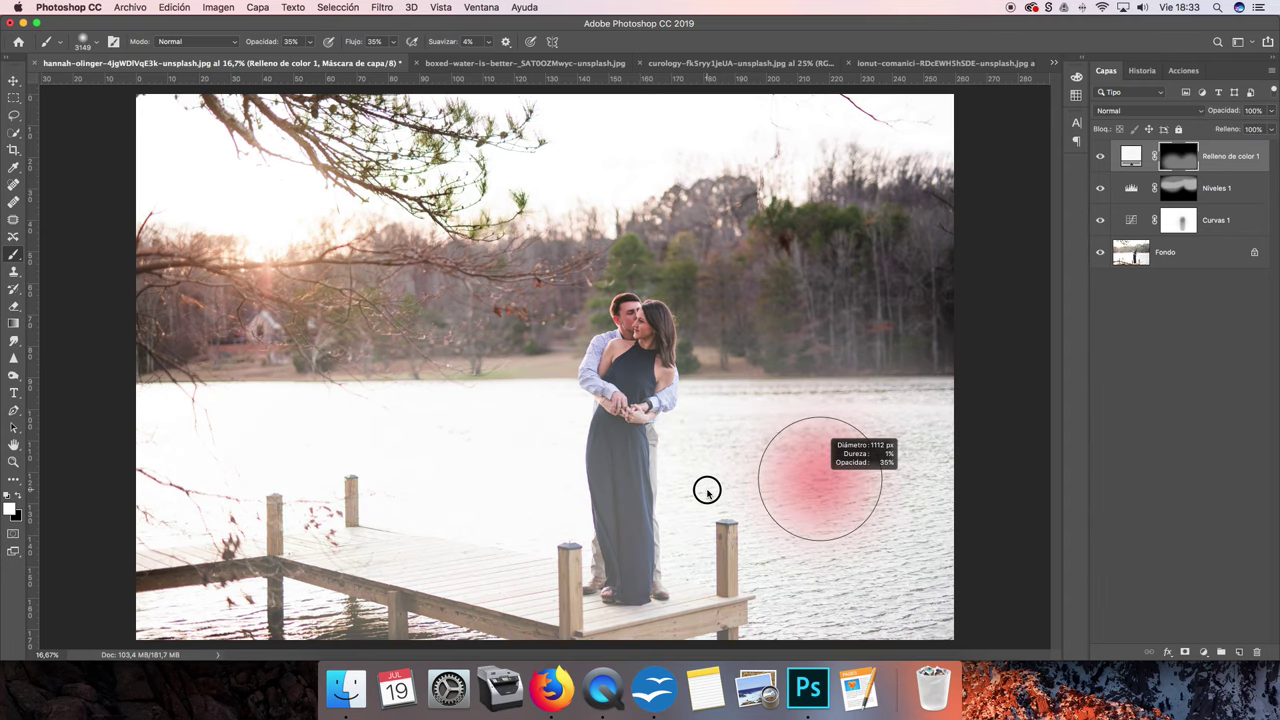
{"action": "left_click_drag", "start_coordinate": [806, 391], "coordinate": [928, 432]}
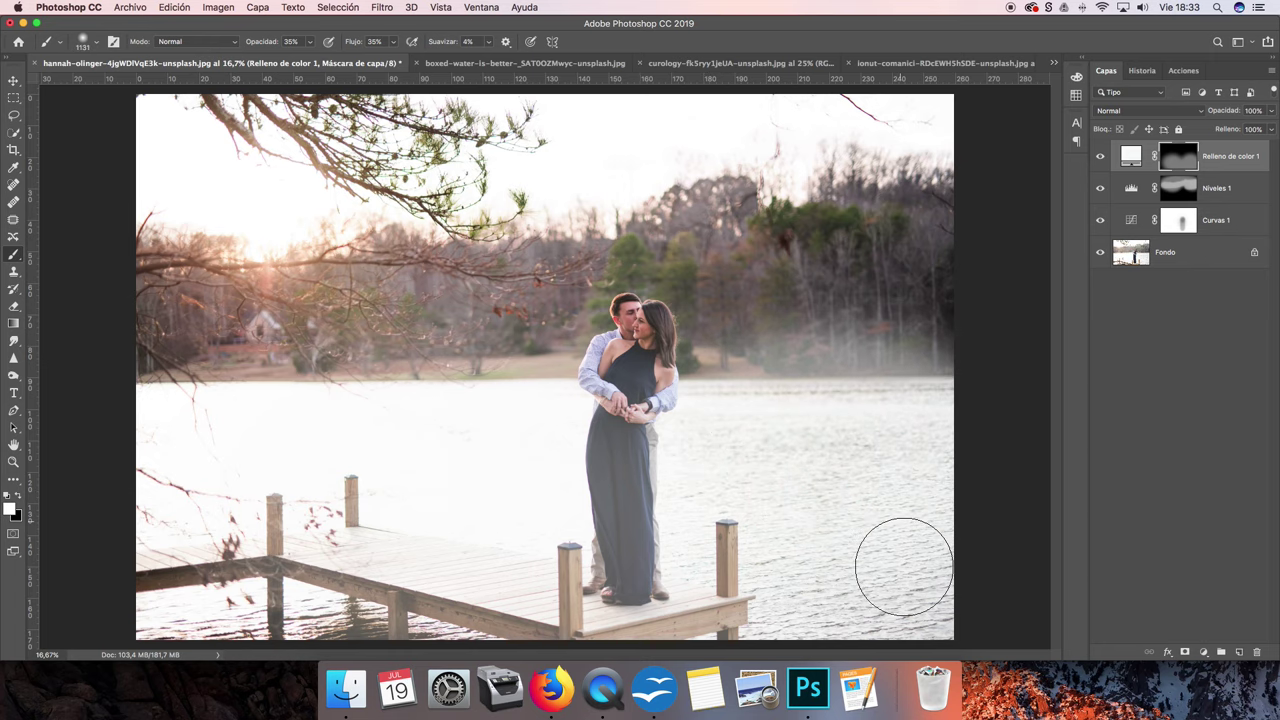
{"action": "mouse_move", "coordinate": [434, 386]}
{"action": "left_mouse_down"}
{"action": "mouse_move", "coordinate": [241, 397]}
{"action": "mouse_move", "coordinate": [205, 420]}
{"action": "left_mouse_up"}
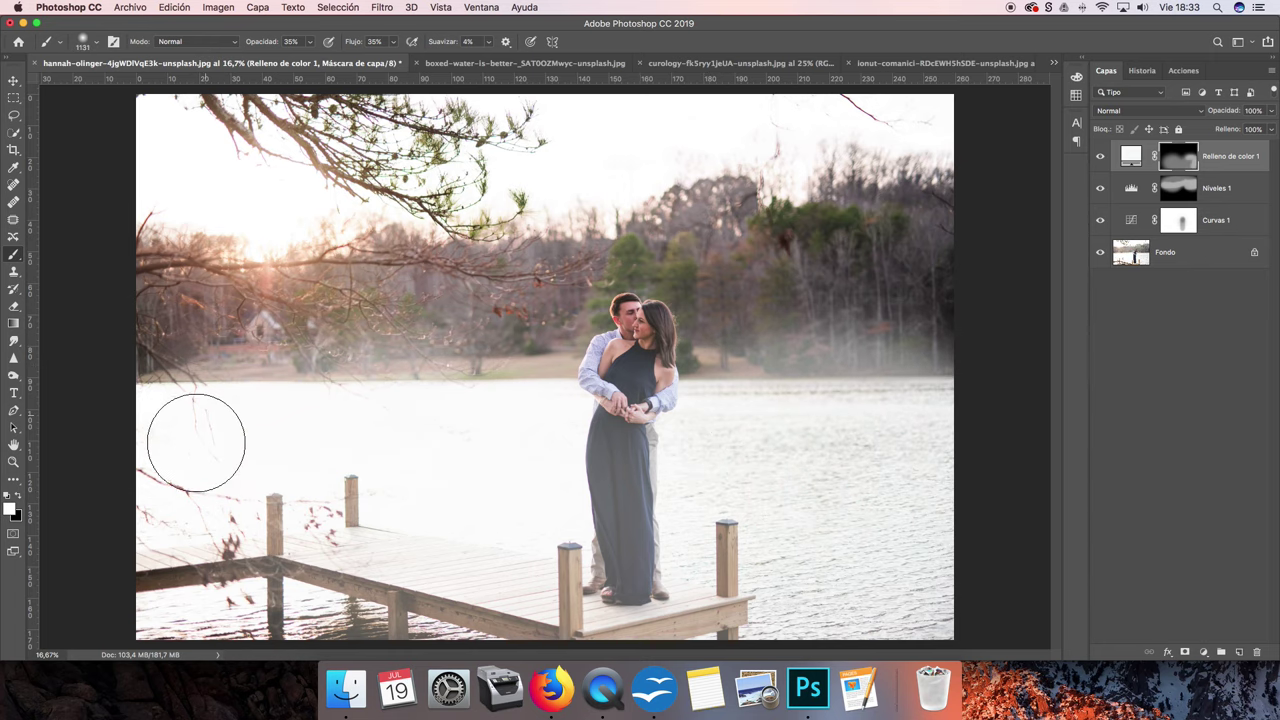
{"action": "left_click_drag", "start_coordinate": [432, 498], "coordinate": [415, 648]}
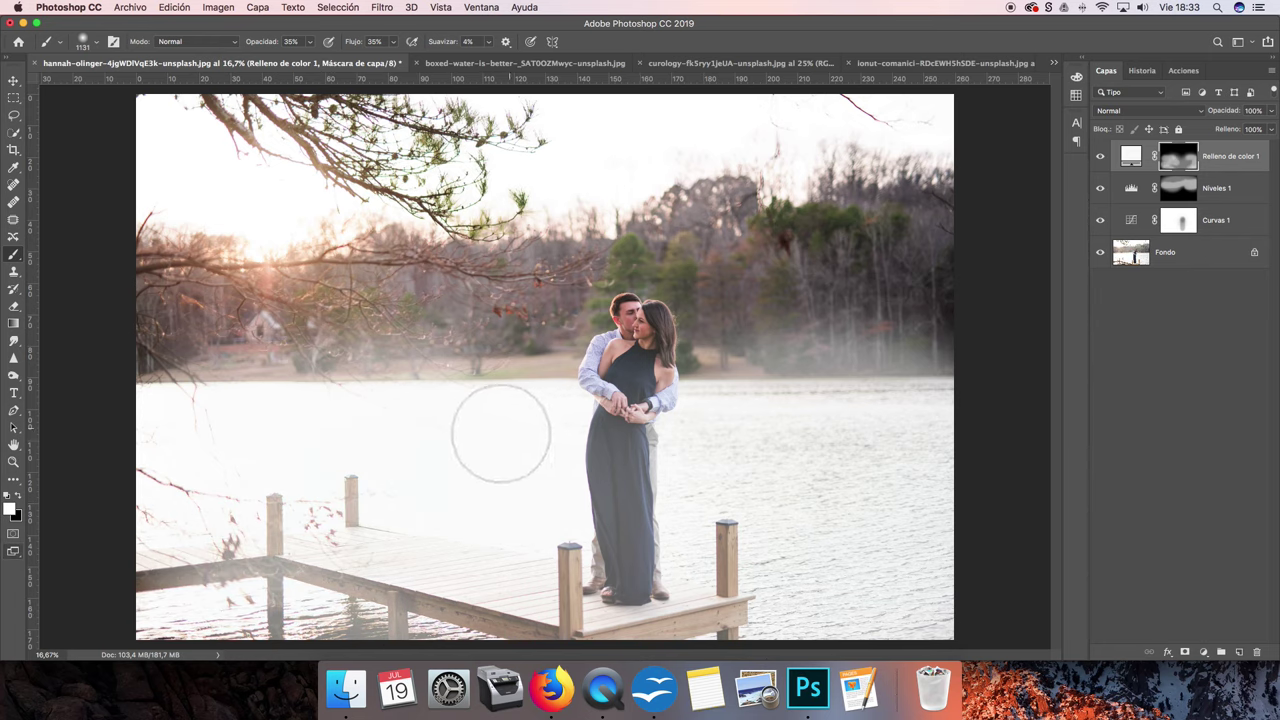
{"action": "left_click", "coordinate": [16, 496]}
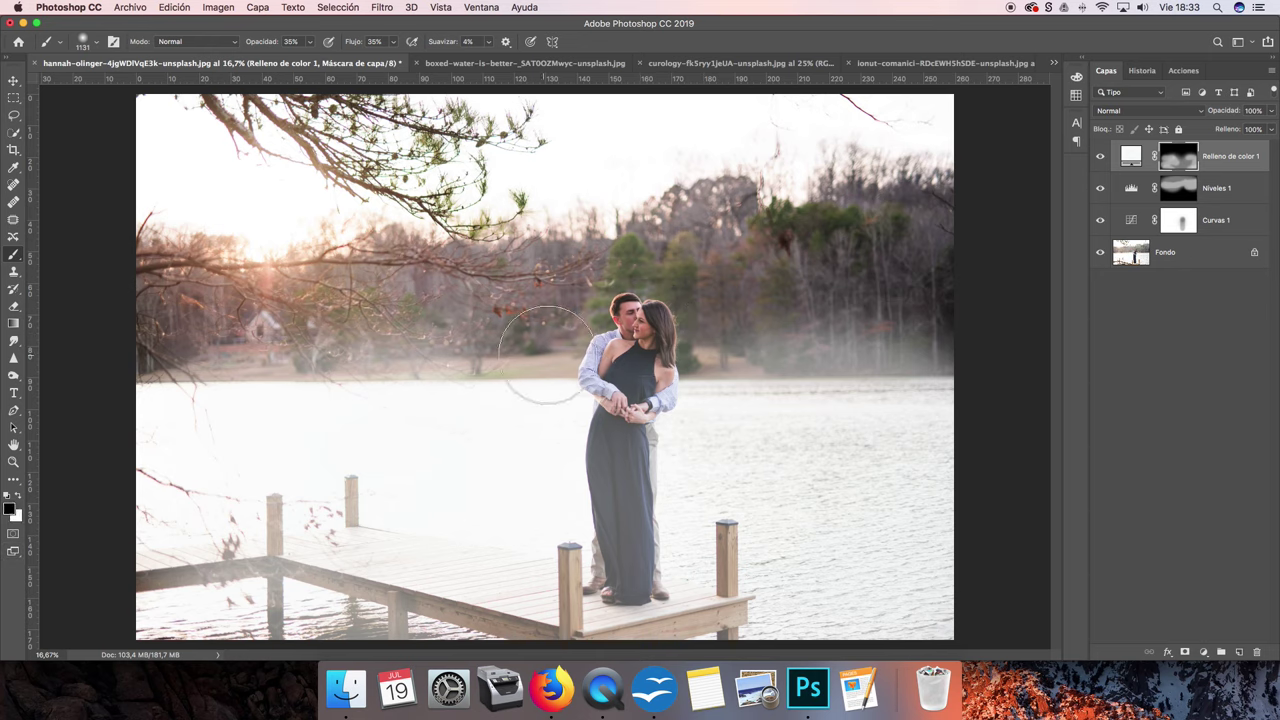
{"action": "mouse_move", "coordinate": [614, 400]}
{"action": "left_mouse_down"}
{"action": "mouse_move", "coordinate": [633, 346]}
{"action": "mouse_move", "coordinate": [640, 478]}
{"action": "left_mouse_up"}
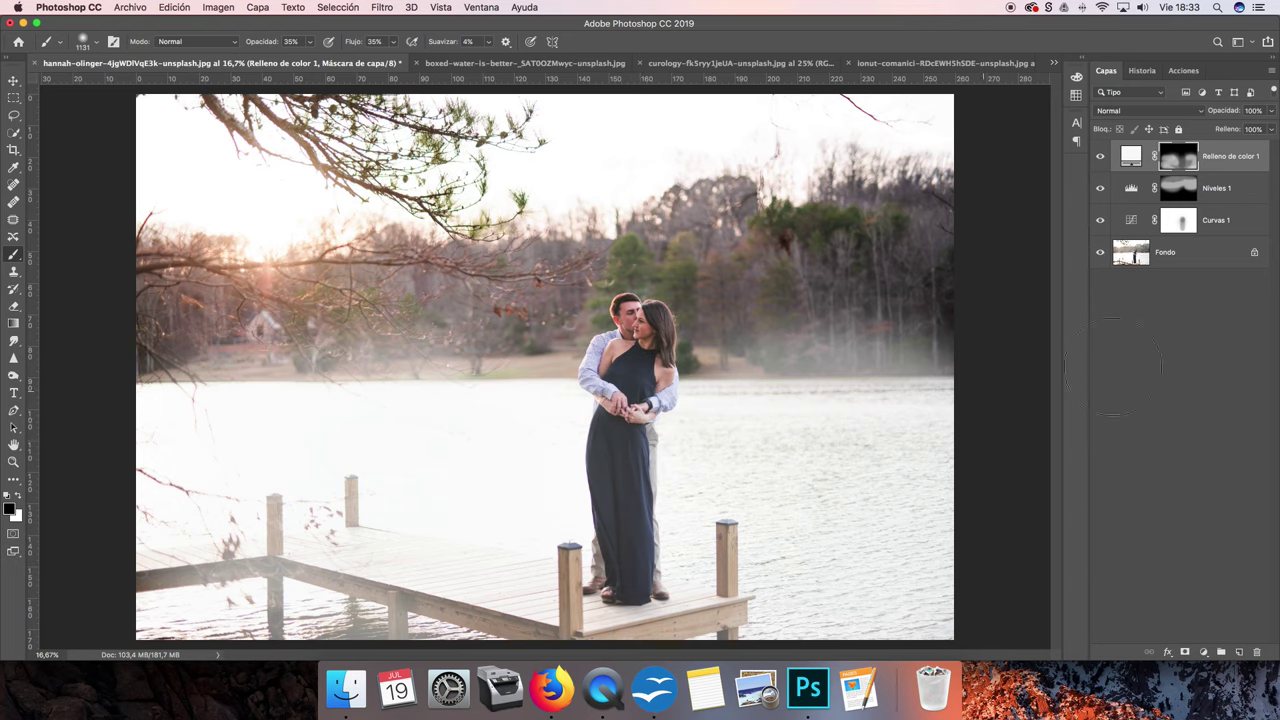
{"action": "left_click", "coordinate": [1232, 398]}
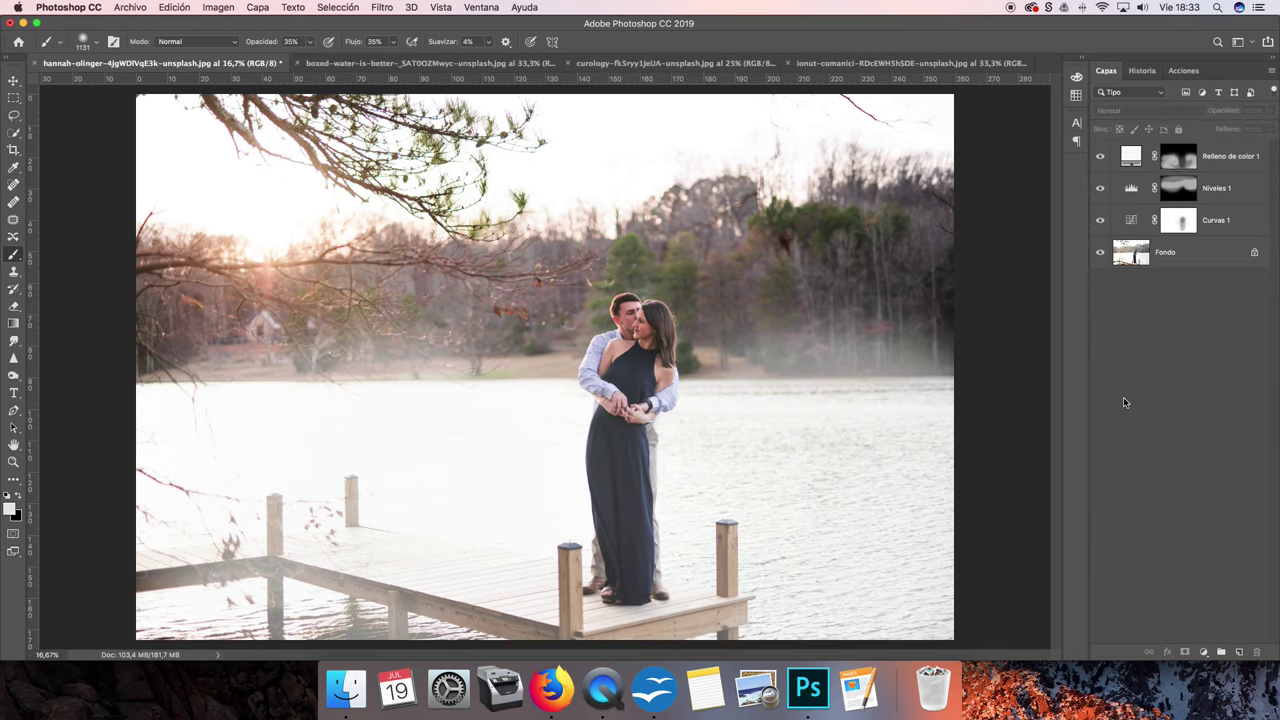
Add a Filtro de fotografía layer using Filtro caliente (85) at 26% density.
{"action": "key", "text": "super+plus"}
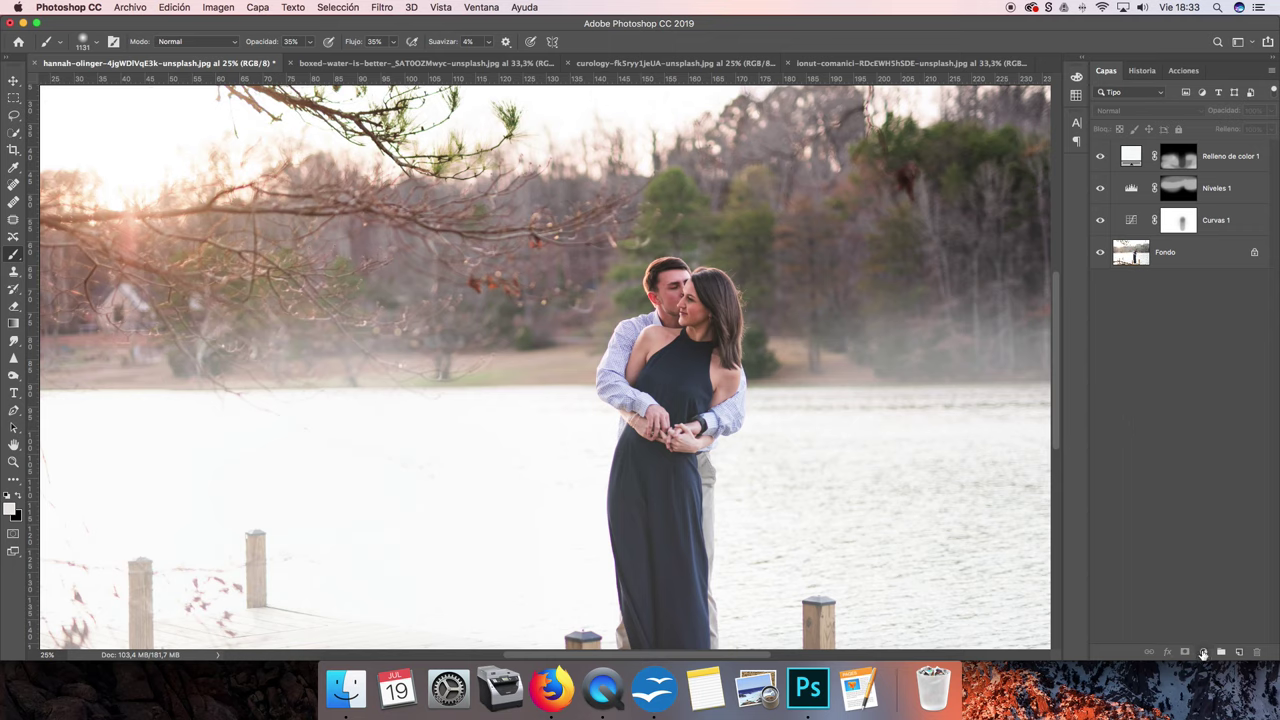
{"action": "left_click", "coordinate": [1203, 652]}
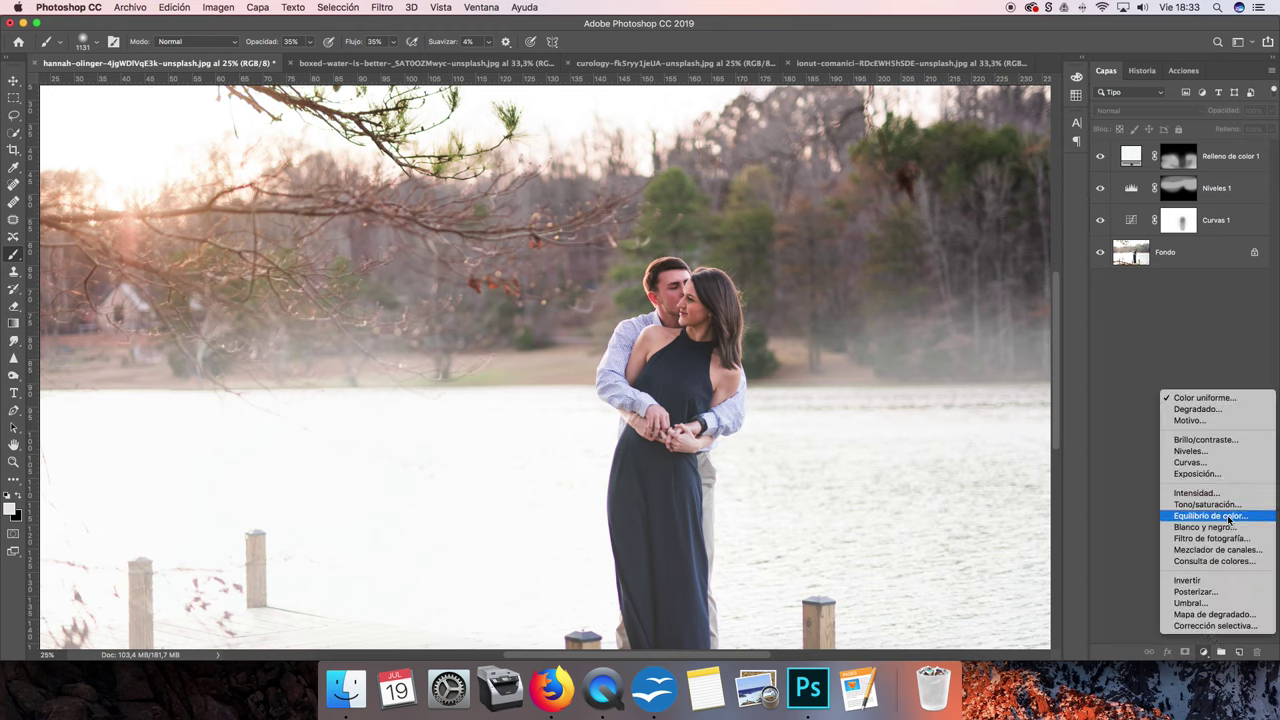
{"action": "left_click", "coordinate": [1226, 538]}
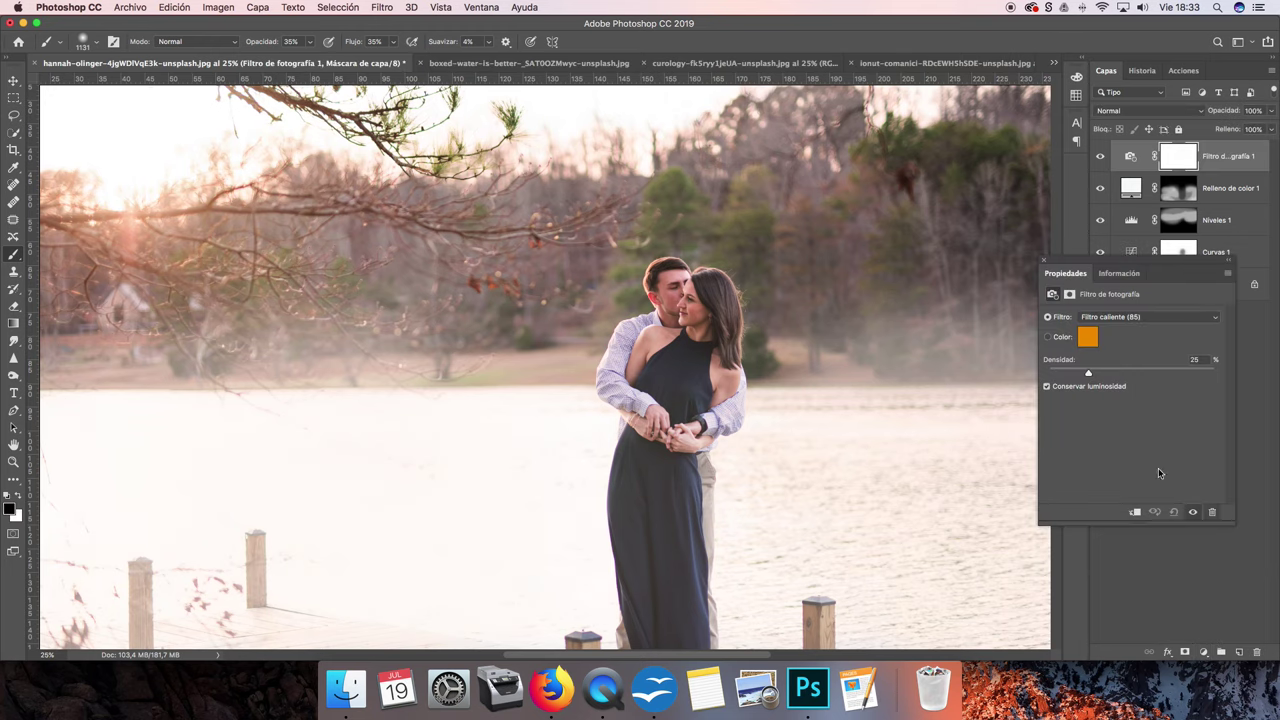
{"action": "left_click_drag", "start_coordinate": [1089, 372], "coordinate": [1095, 373]}
Invert the Filtro de fotografía 1 mask and paint white at 100% opacity over the couple.
{"action": "left_click", "coordinate": [1045, 262]}
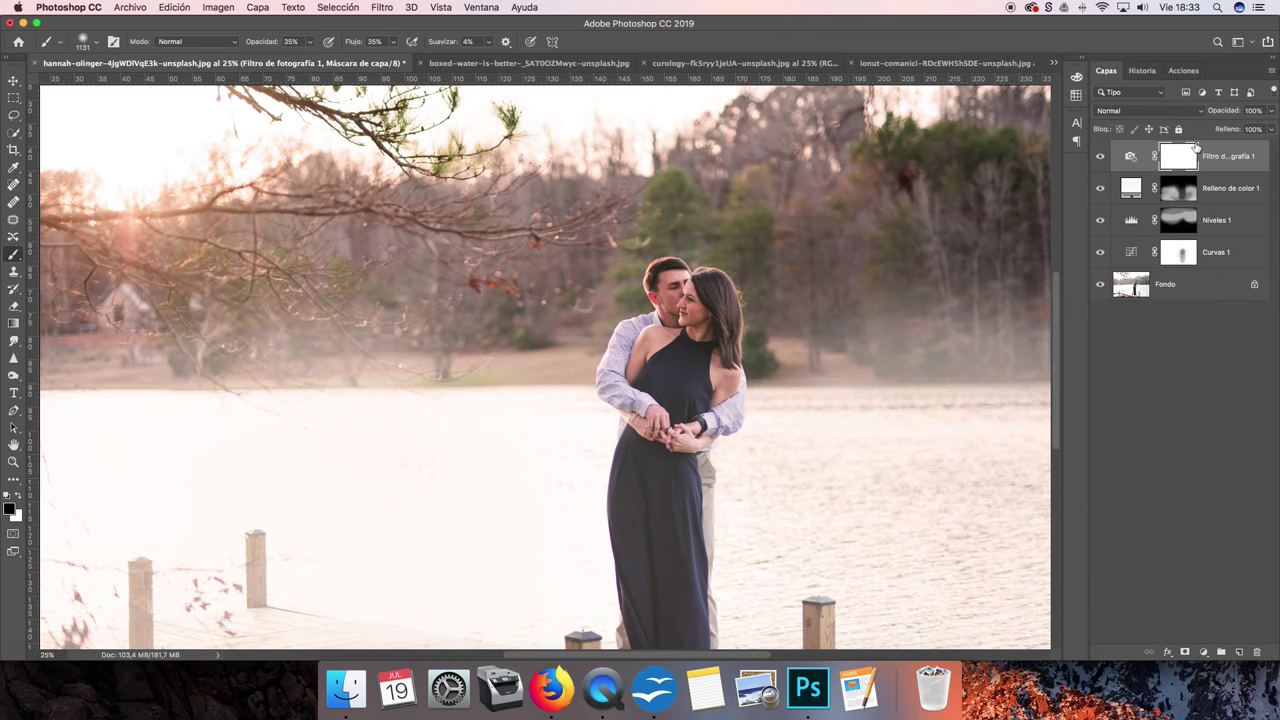
{"action": "key", "text": "super+i"}
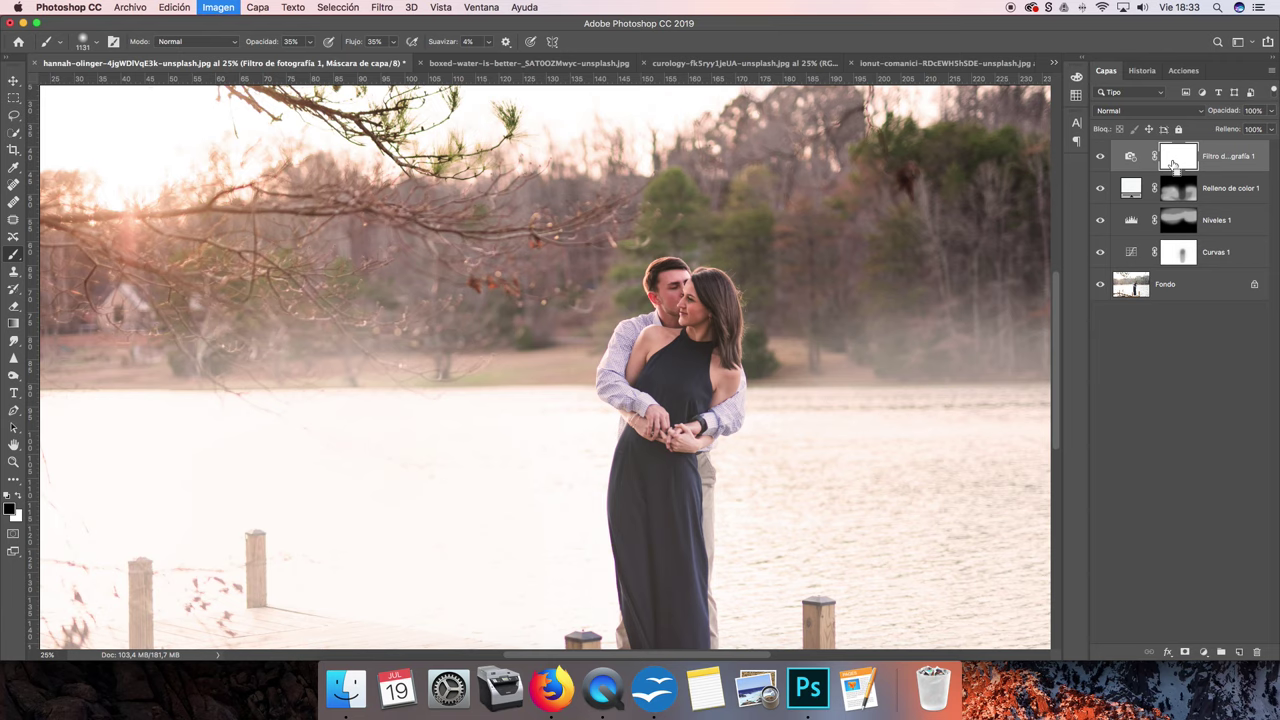
{"action": "key", "text": "super+plus"}
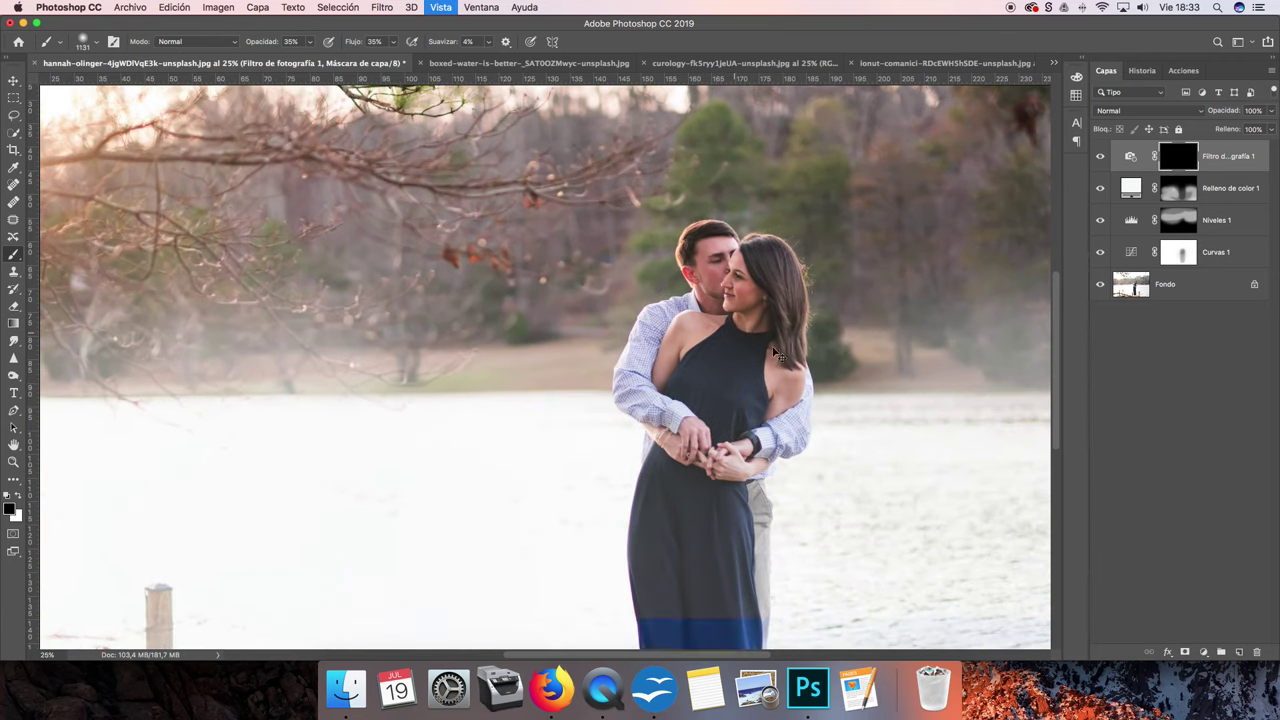
{"action": "left_click_drag", "start_coordinate": [800, 338], "coordinate": [690, 336]}
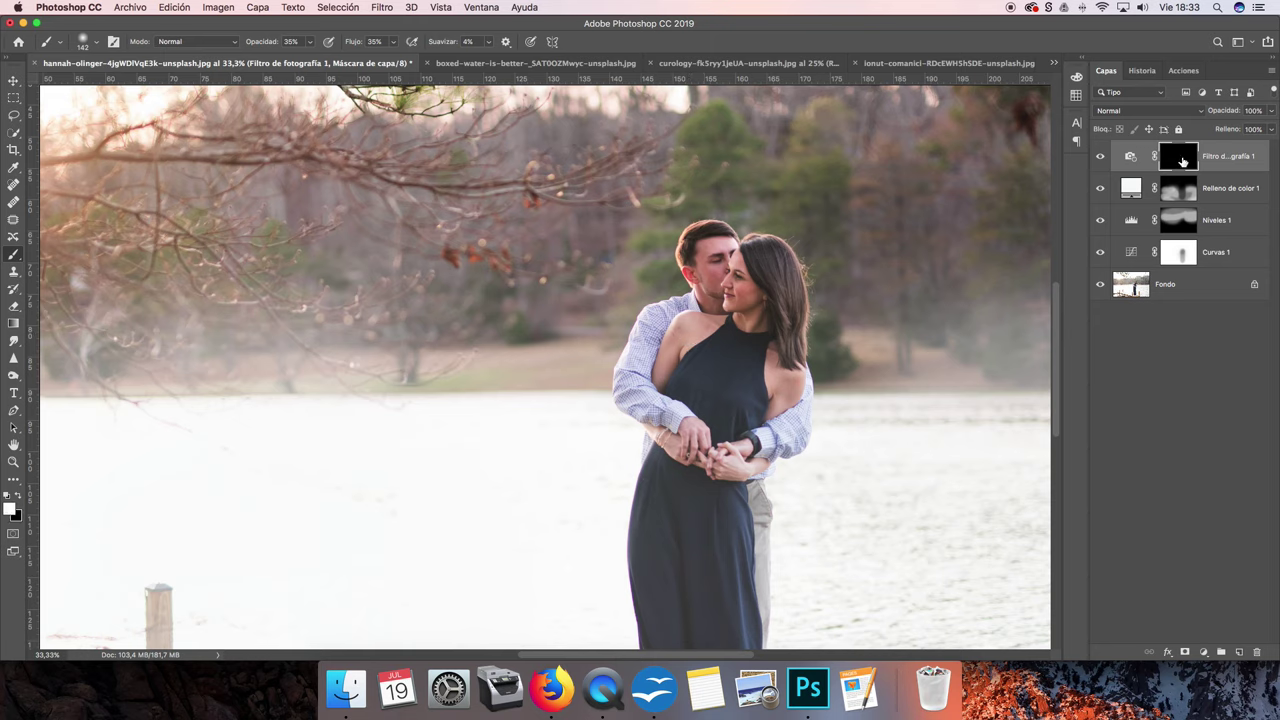
{"action": "mouse_move", "coordinate": [706, 318]}
{"action": "left_mouse_down"}
{"action": "mouse_move", "coordinate": [669, 354]}
{"action": "mouse_move", "coordinate": [689, 323]}
{"action": "mouse_move", "coordinate": [750, 300]}
{"action": "mouse_move", "coordinate": [790, 395]}
{"action": "left_mouse_up"}
{"action": "left_click", "coordinate": [311, 48]}
{"action": "left_click_drag", "start_coordinate": [311, 58], "coordinate": [352, 58]}
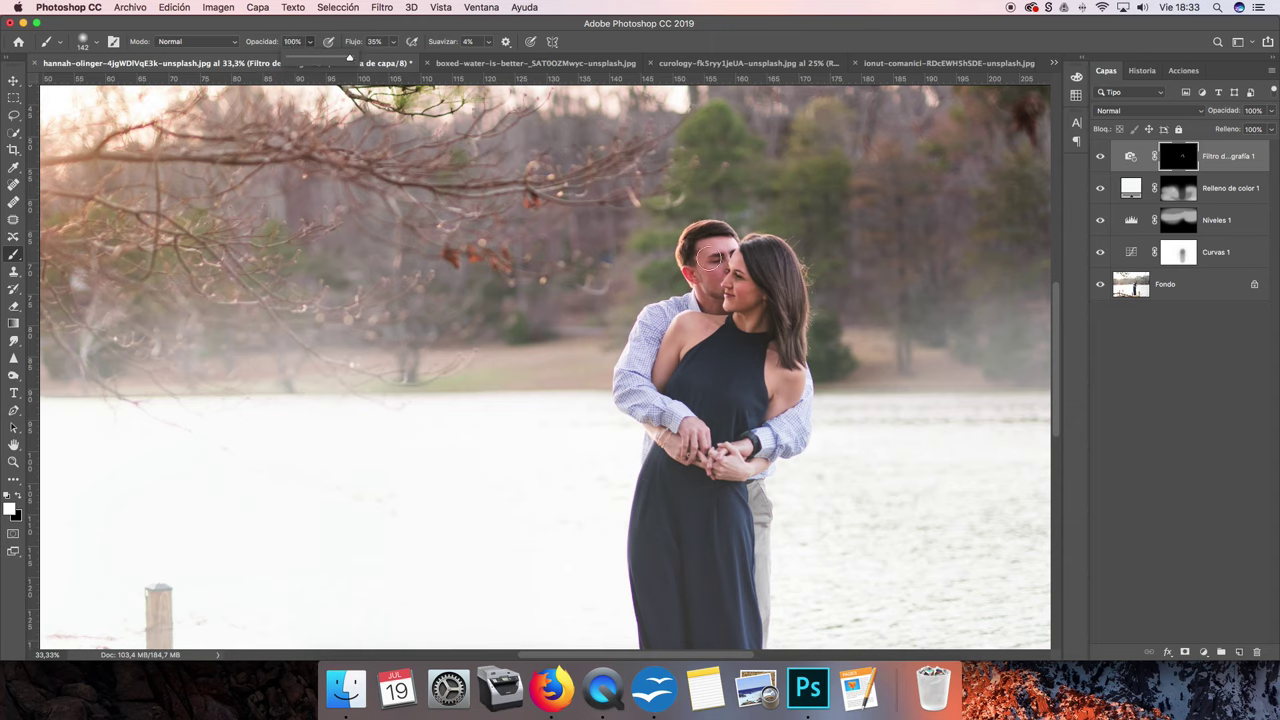
{"action": "mouse_move", "coordinate": [712, 258]}
{"action": "left_mouse_down"}
{"action": "mouse_move", "coordinate": [787, 356]}
{"action": "mouse_move", "coordinate": [673, 347]}
{"action": "mouse_move", "coordinate": [738, 275]}
{"action": "mouse_move", "coordinate": [812, 375]}
{"action": "left_mouse_up"}
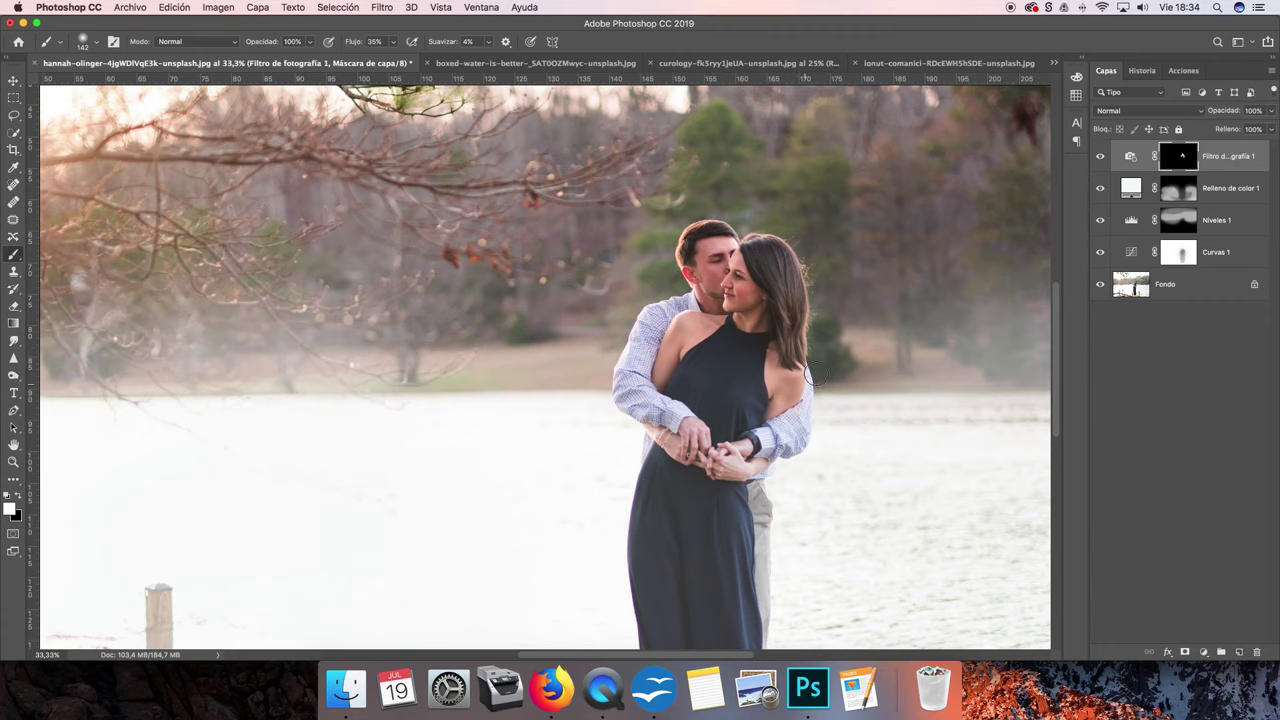
{"action": "key", "text": "super+minus"}
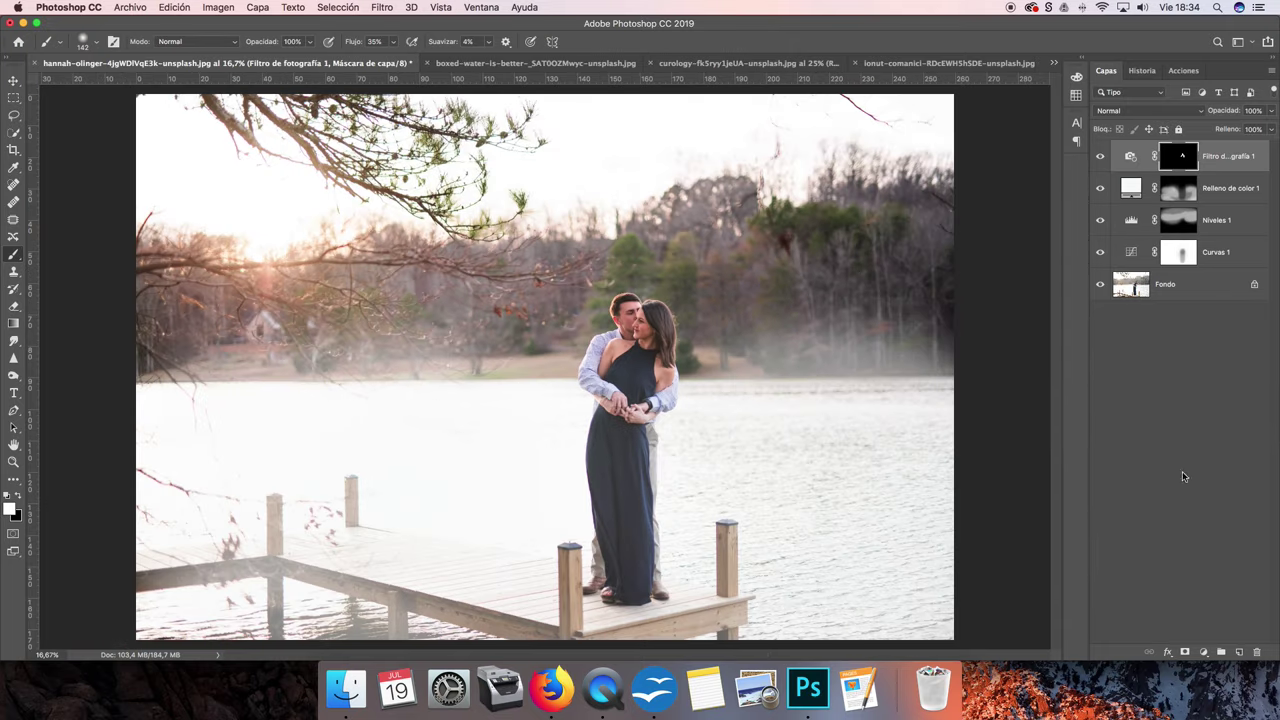
Apply a Curvas correction (input 165, output 83) to the Filtro de fotografía 1 mask.
{"action": "left_click", "coordinate": [213, 9]}
{"action": "mouse_move", "coordinate": [226, 44]}
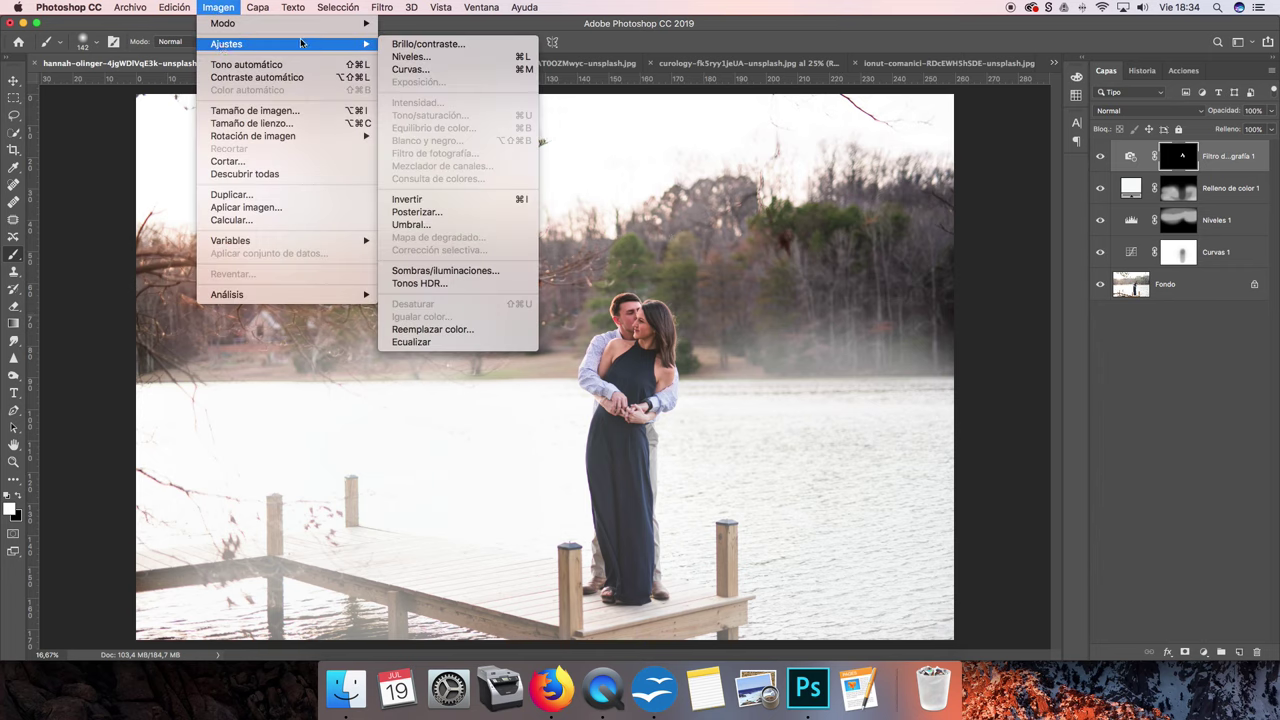
{"action": "left_click", "coordinate": [410, 69]}
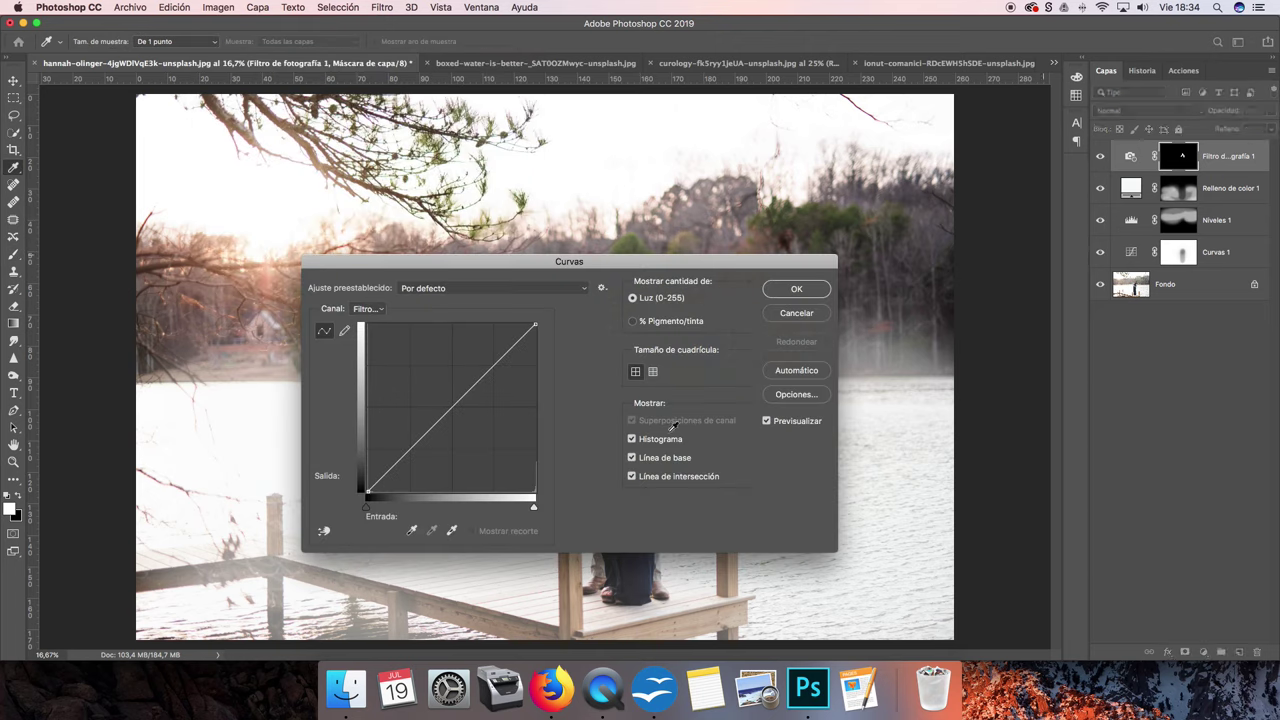
{"action": "left_click_drag", "start_coordinate": [443, 411], "coordinate": [476, 437]}
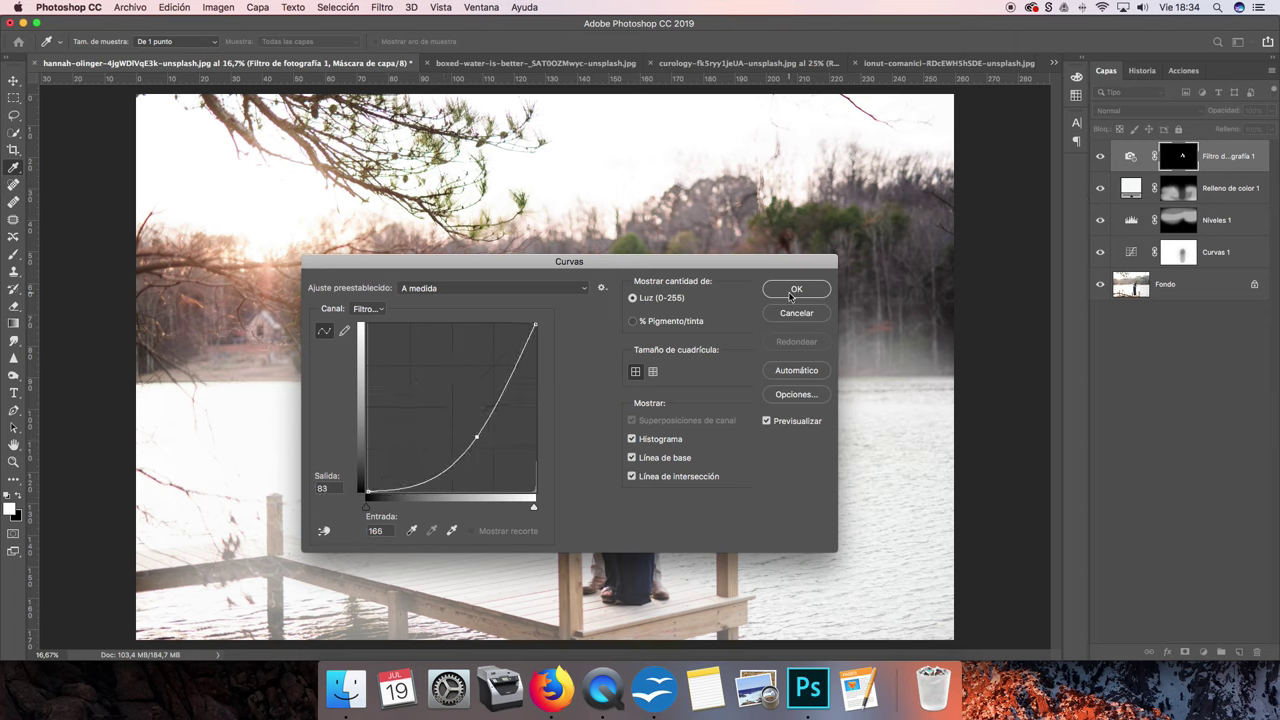
{"action": "left_click", "coordinate": [793, 291]}
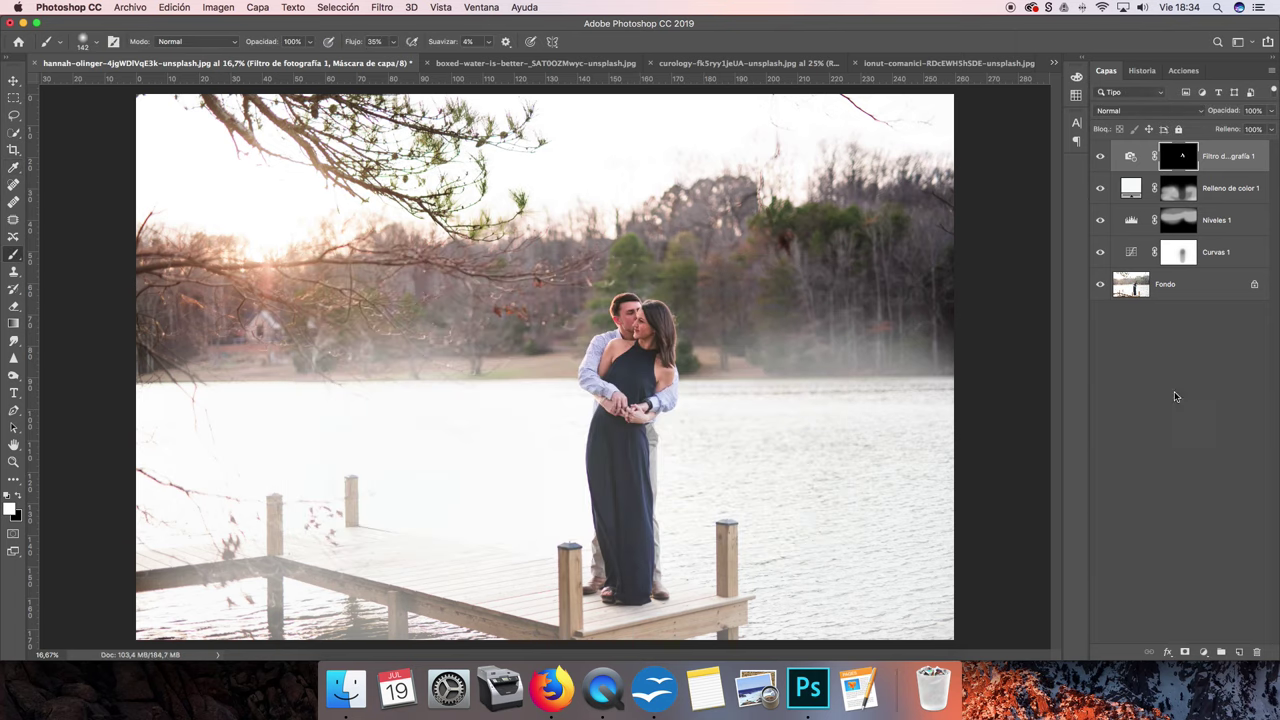
{"action": "left_click", "coordinate": [1100, 252]}
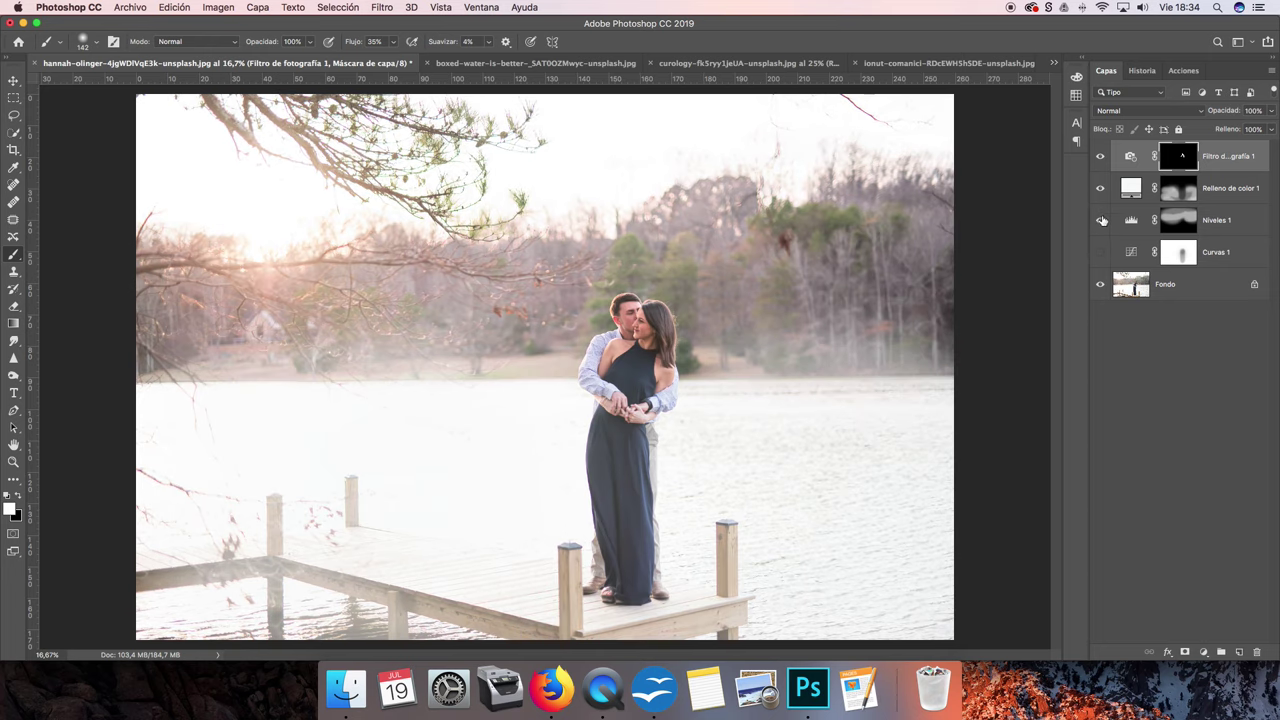
{"action": "left_click", "coordinate": [1100, 190]}
{"action": "left_click", "coordinate": [1100, 156]}
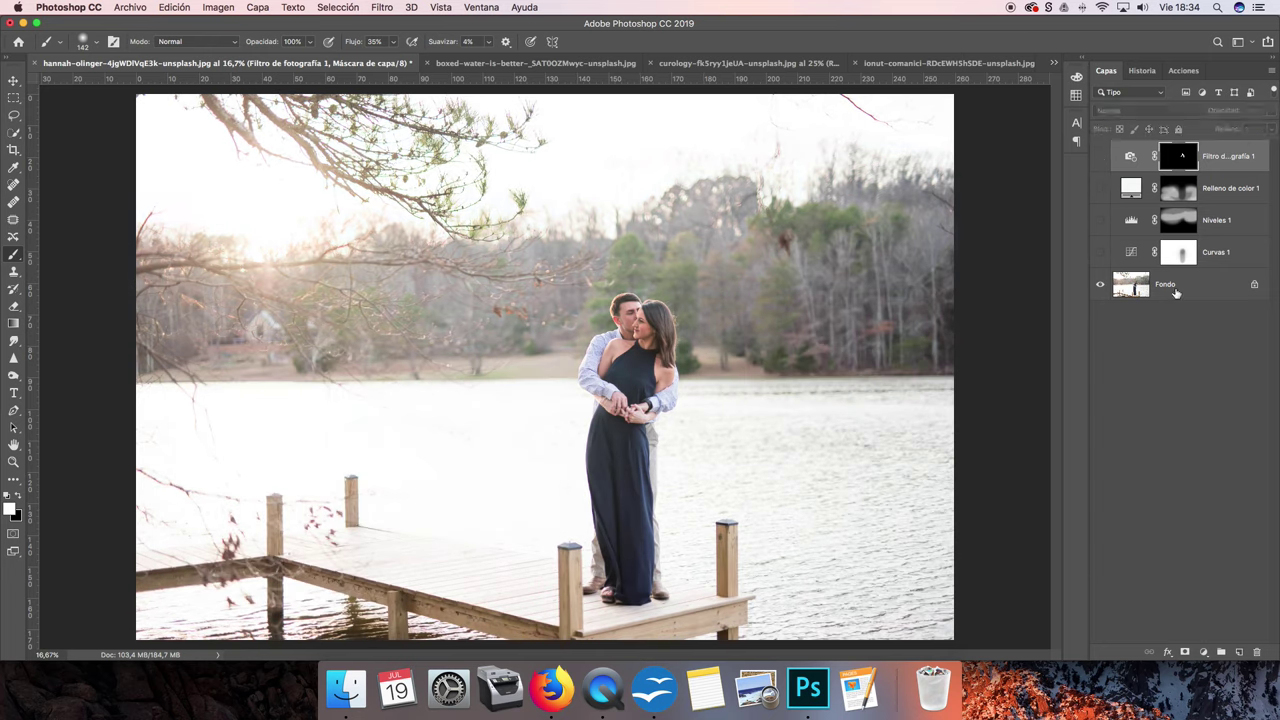
{"action": "left_click", "coordinate": [1188, 296]}
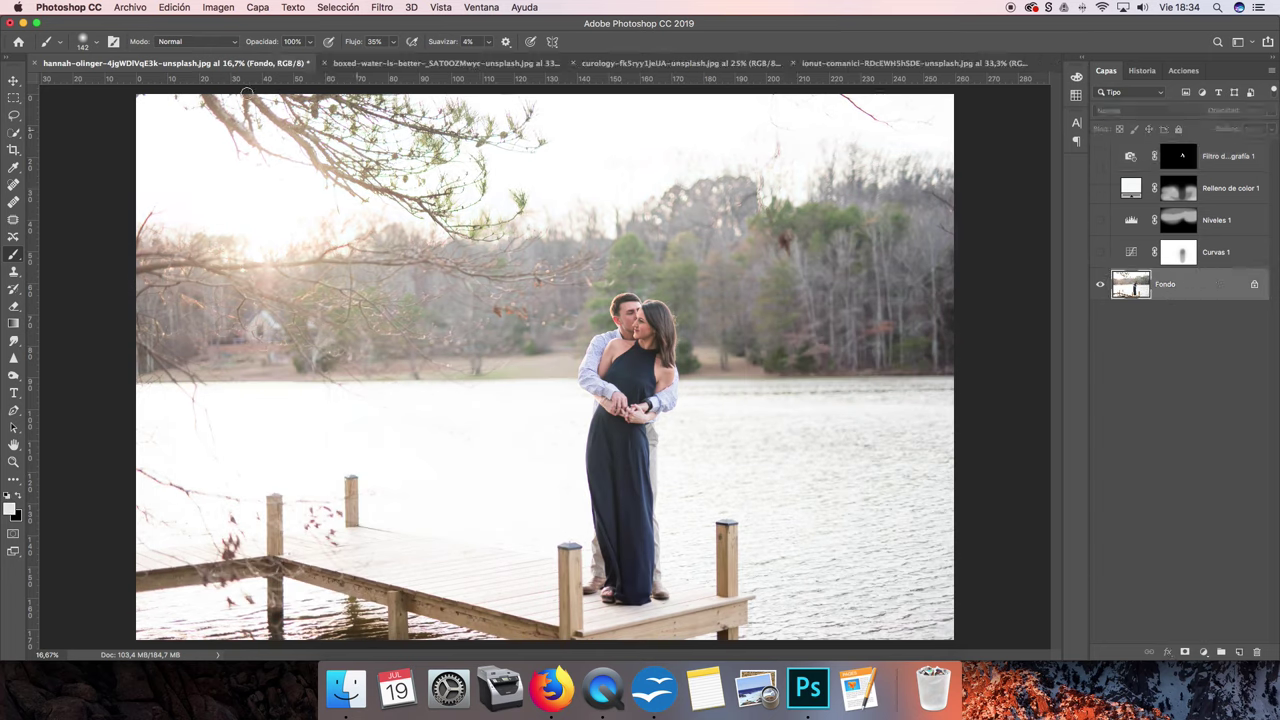
{"action": "left_click", "coordinate": [212, 8]}
{"action": "mouse_move", "coordinate": [227, 44]}
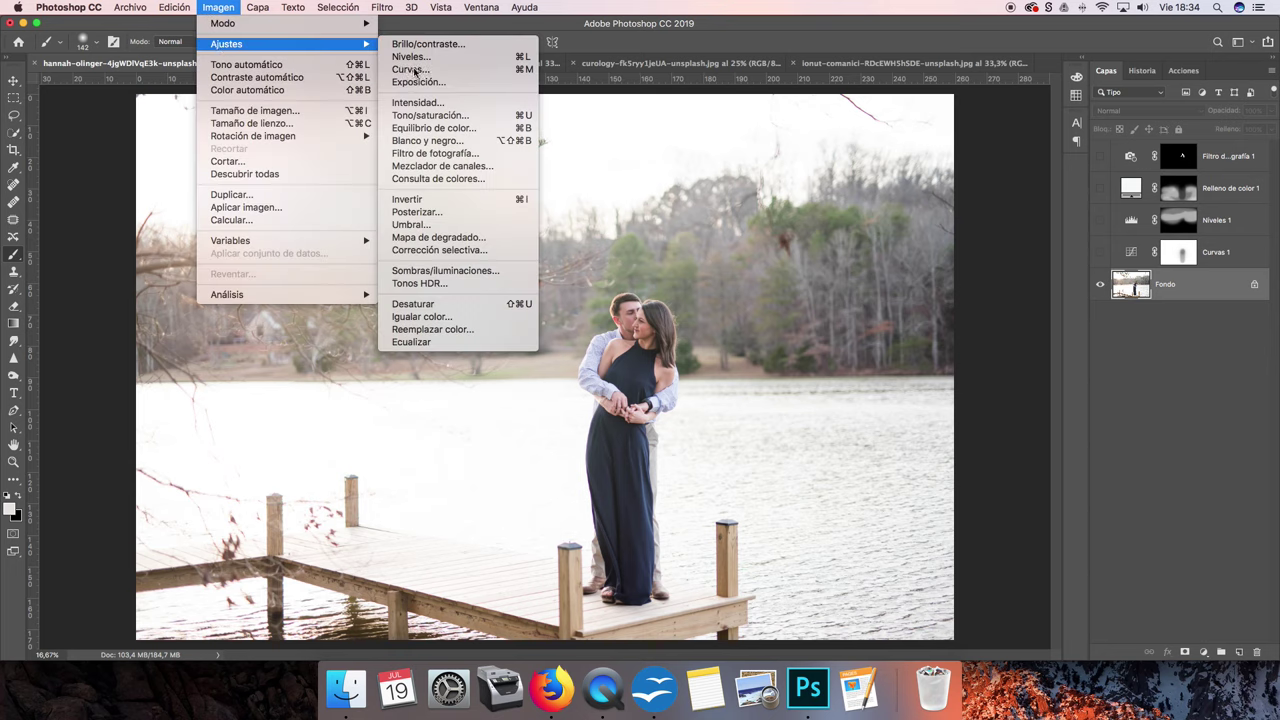
{"action": "left_click", "coordinate": [410, 69]}
{"action": "left_click_drag", "start_coordinate": [429, 422], "coordinate": [456, 452]}
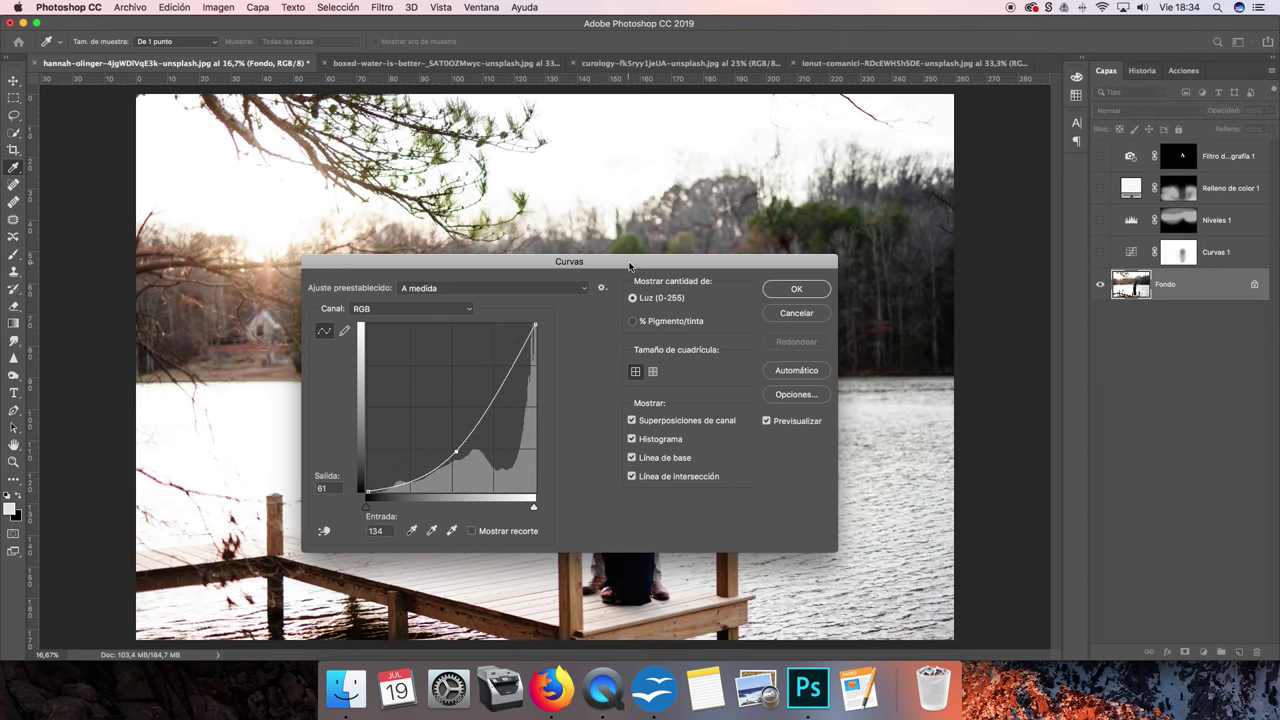
{"action": "mouse_move", "coordinate": [630, 262]}
{"action": "left_mouse_down"}
{"action": "mouse_move", "coordinate": [1188, 344]}
{"action": "mouse_move", "coordinate": [908, 304]}
{"action": "left_mouse_up"}
{"action": "left_click", "coordinate": [1068, 335]}
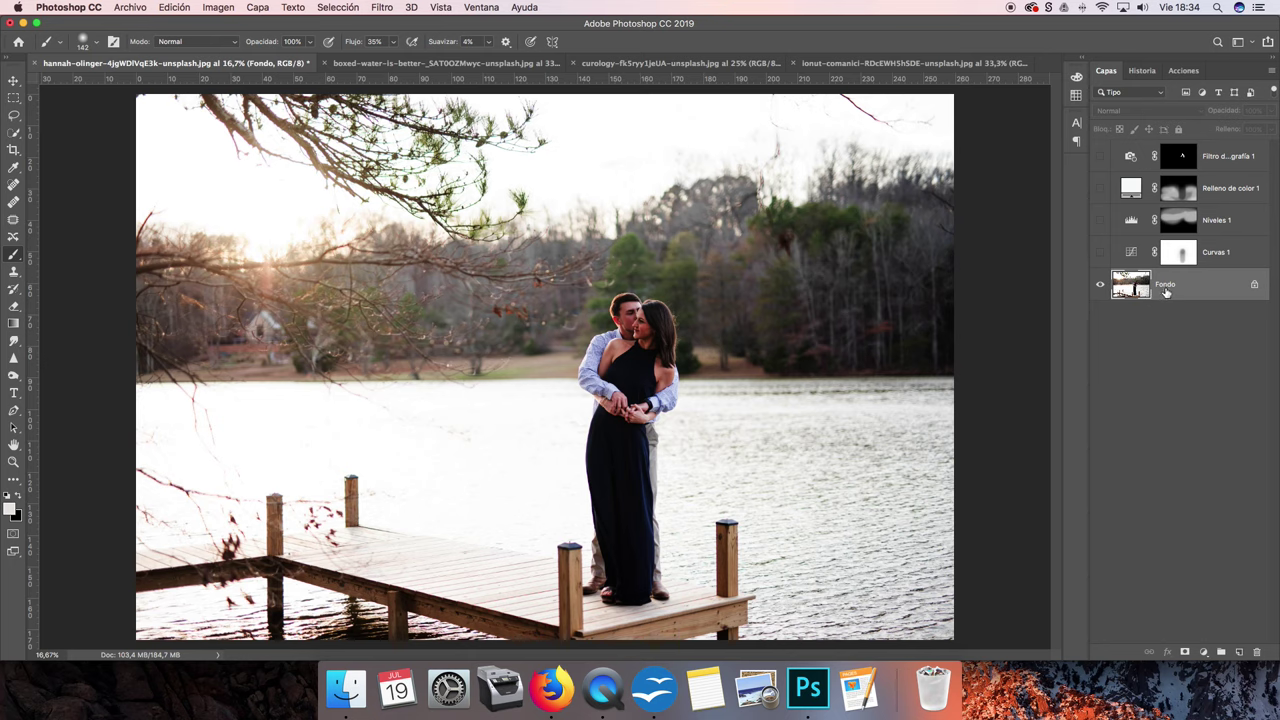
{"action": "key", "text": "ctrl+z"}
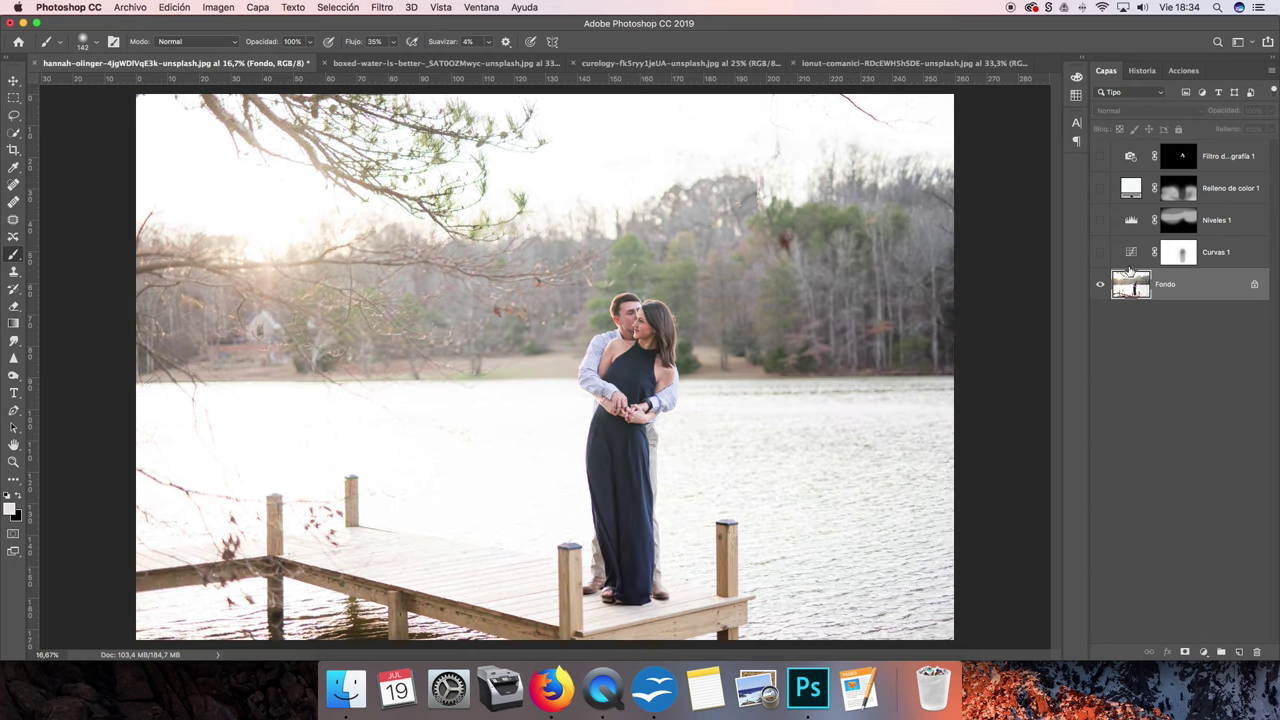
{"action": "left_click", "coordinate": [1099, 252]}
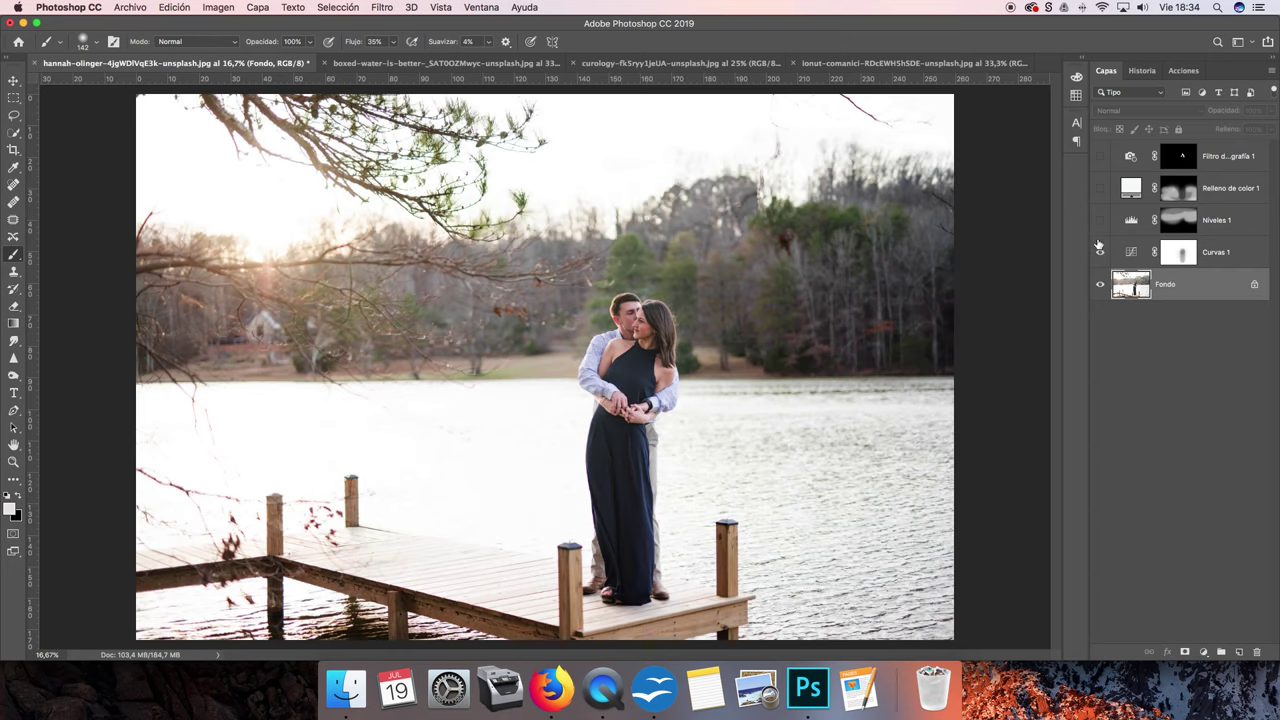
{"action": "left_click", "coordinate": [1100, 188]}
{"action": "left_click", "coordinate": [1100, 156]}
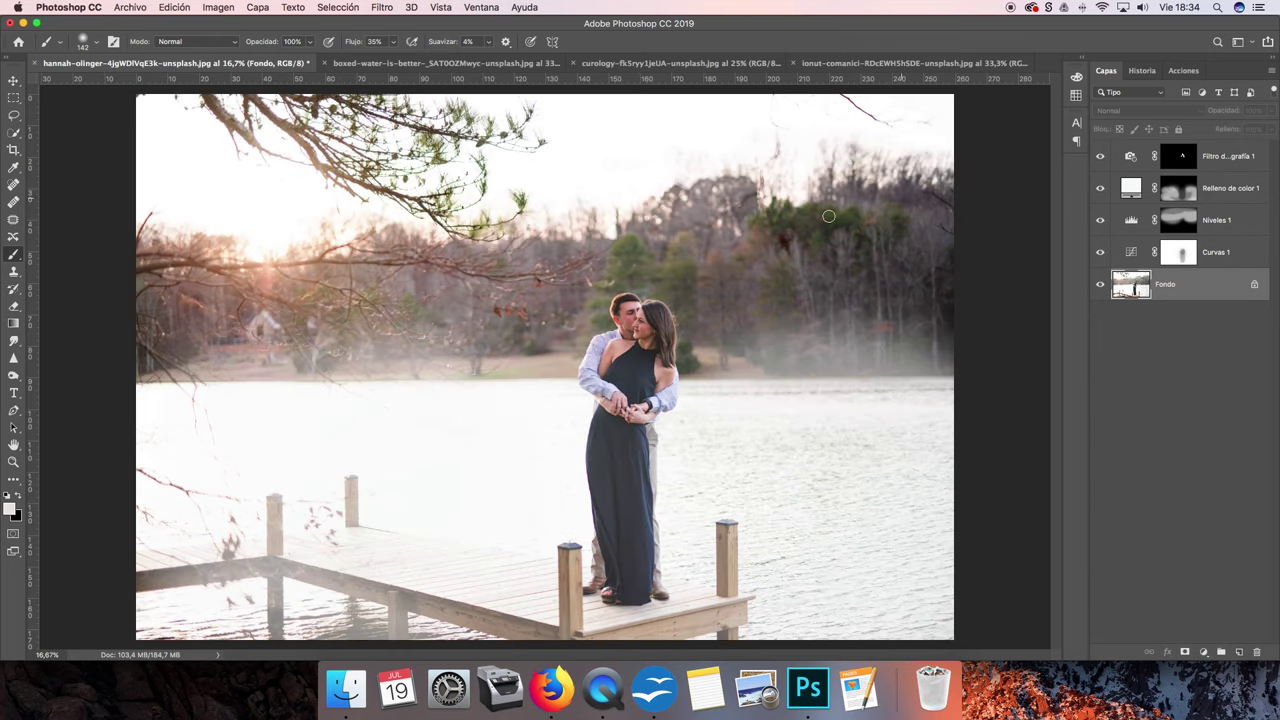
{"action": "left_click", "coordinate": [257, 8]}
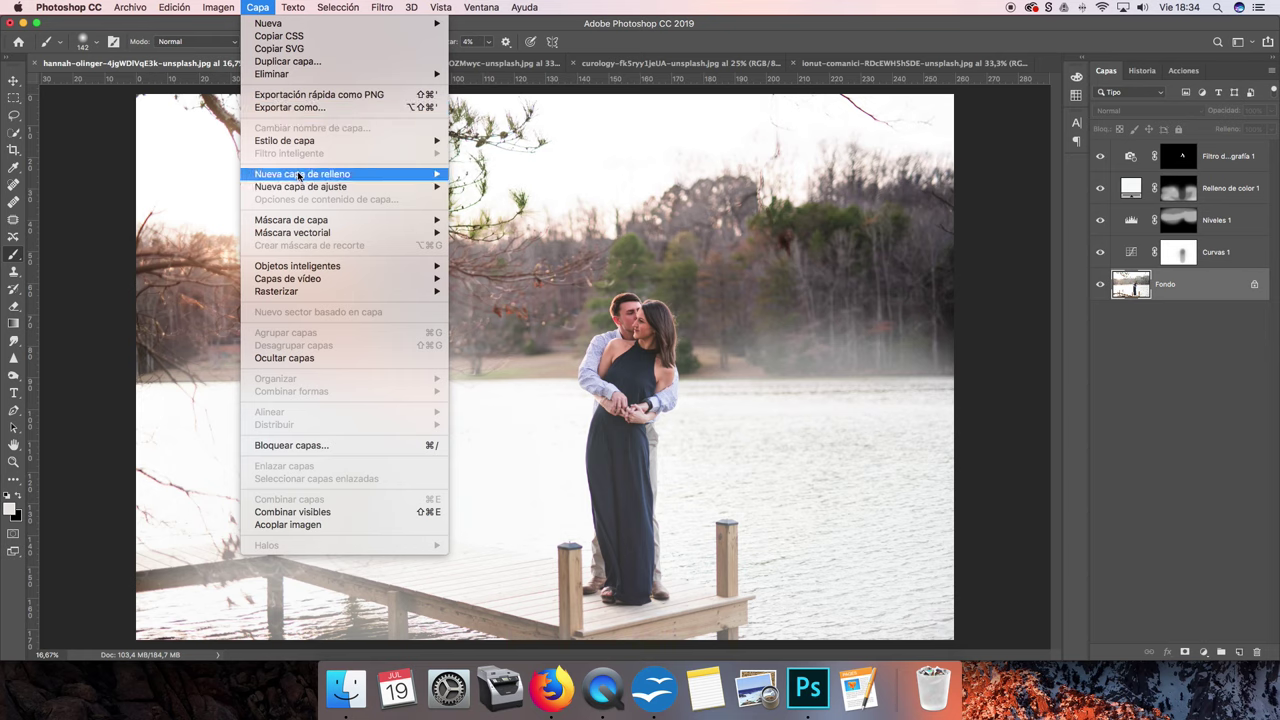
{"action": "mouse_move", "coordinate": [300, 187]}
{"action": "left_click", "coordinate": [485, 212]}
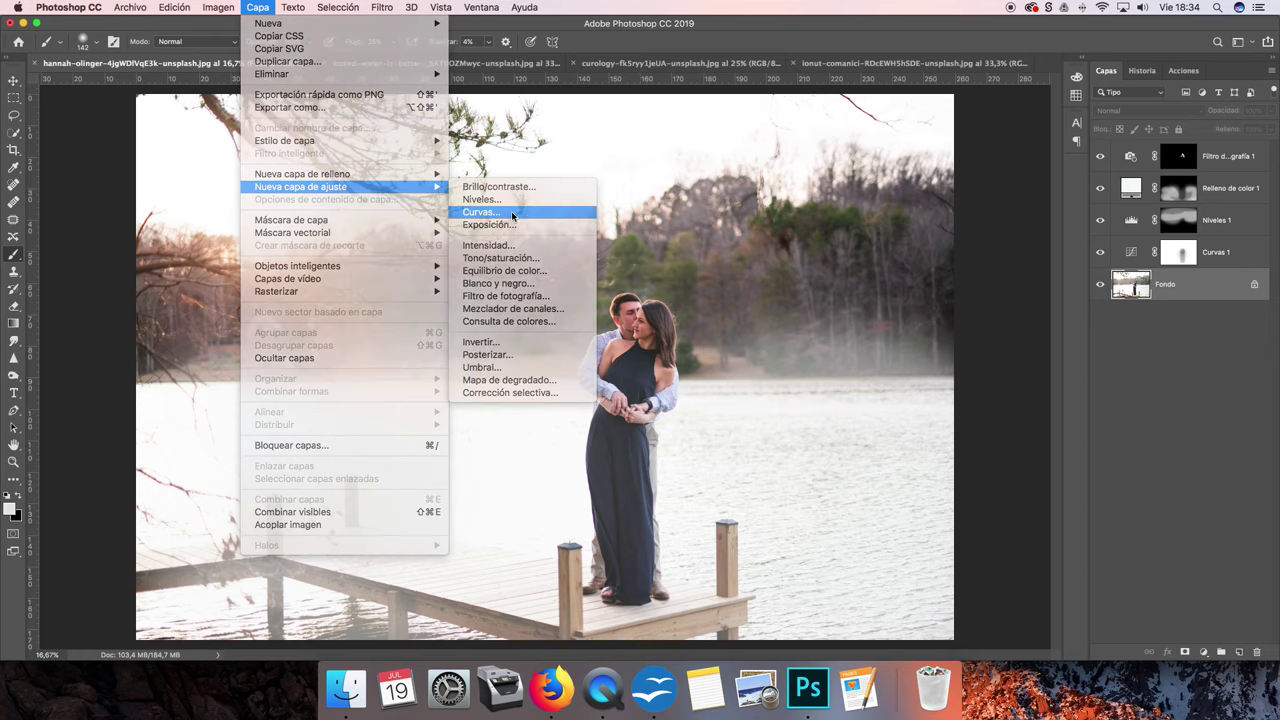
{"action": "left_click", "coordinate": [766, 297]}
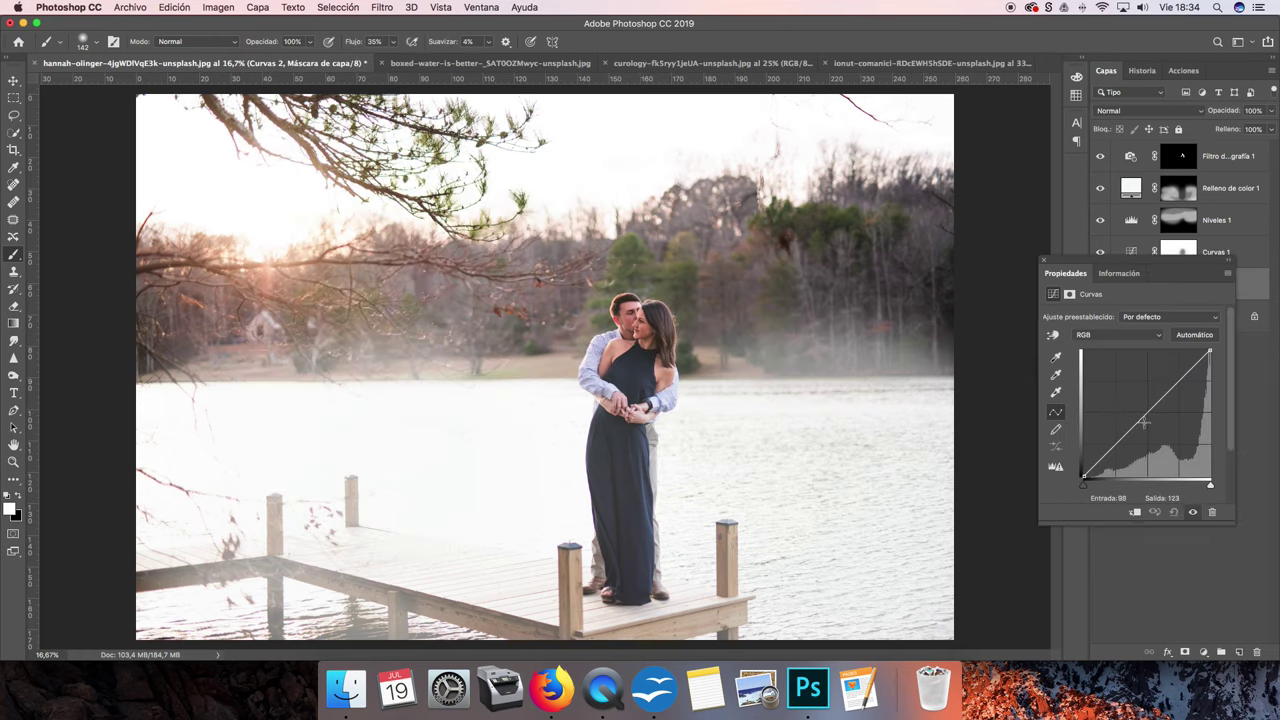
{"action": "left_click_drag", "start_coordinate": [1140, 421], "coordinate": [1153, 440]}
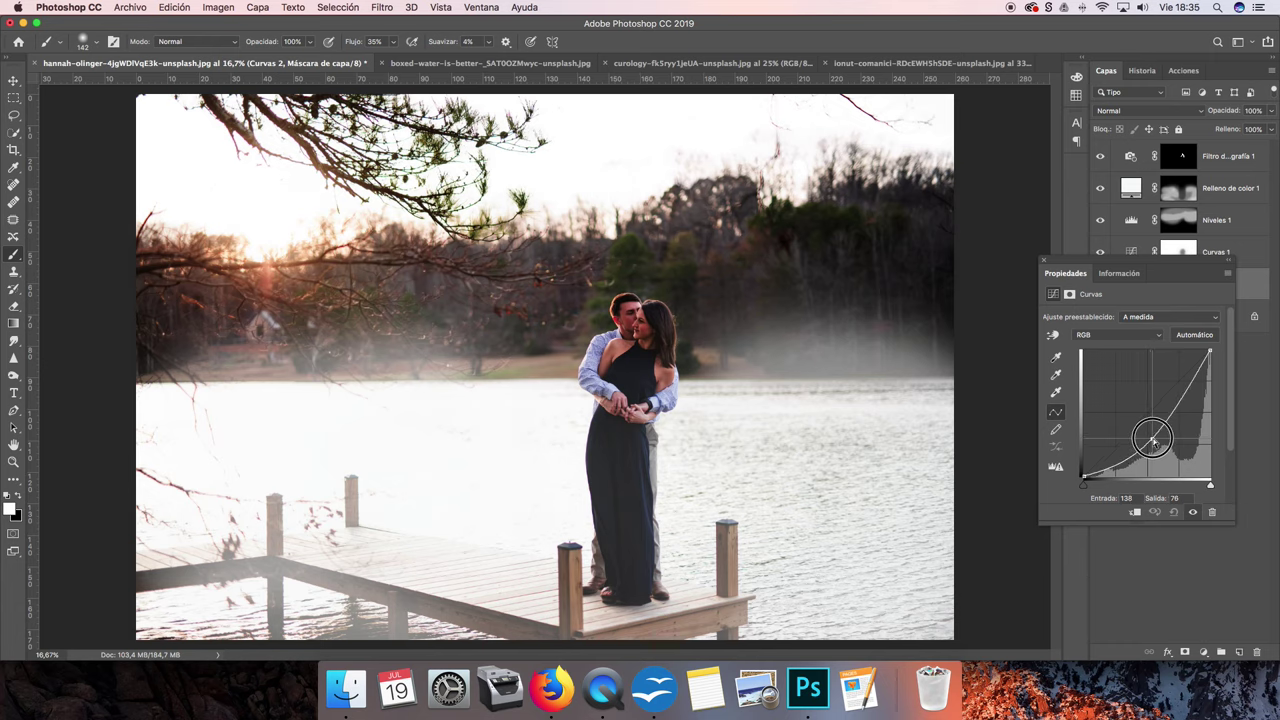
{"action": "left_click", "coordinate": [1046, 261]}
{"action": "left_click", "coordinate": [1100, 285]}
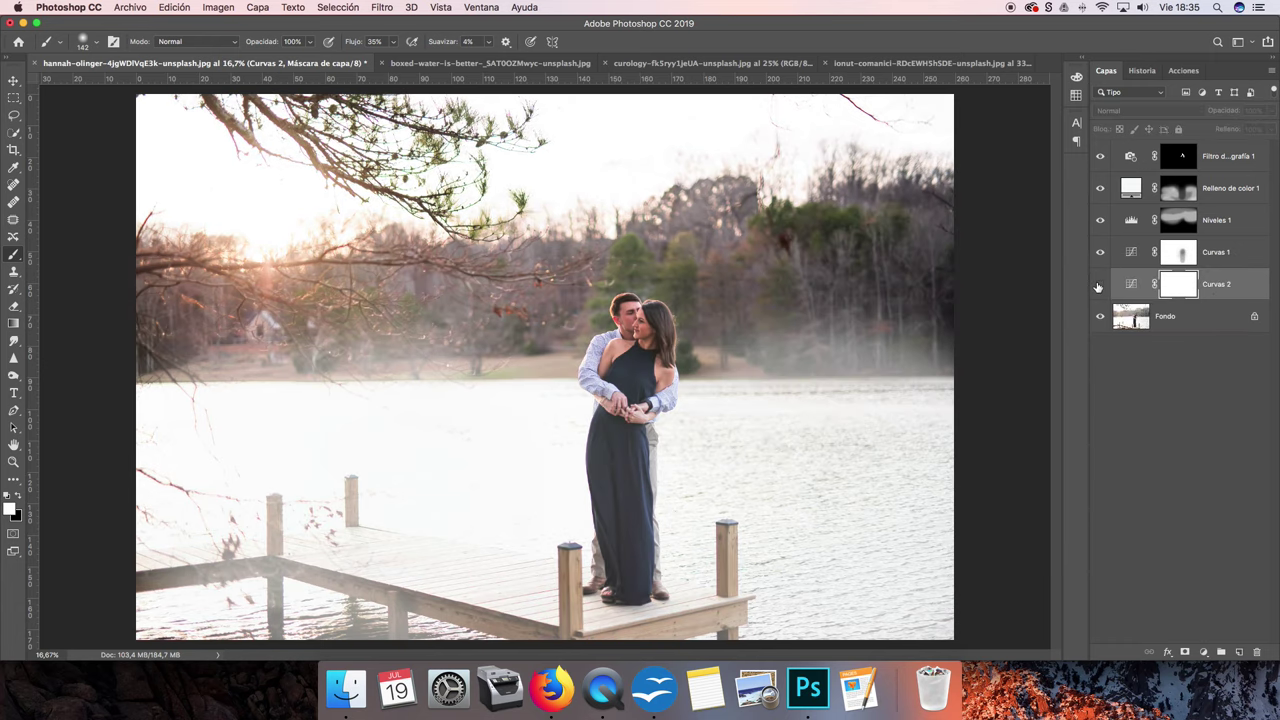
{"action": "left_click", "coordinate": [1100, 285]}
{"action": "left_click", "coordinate": [1099, 284]}
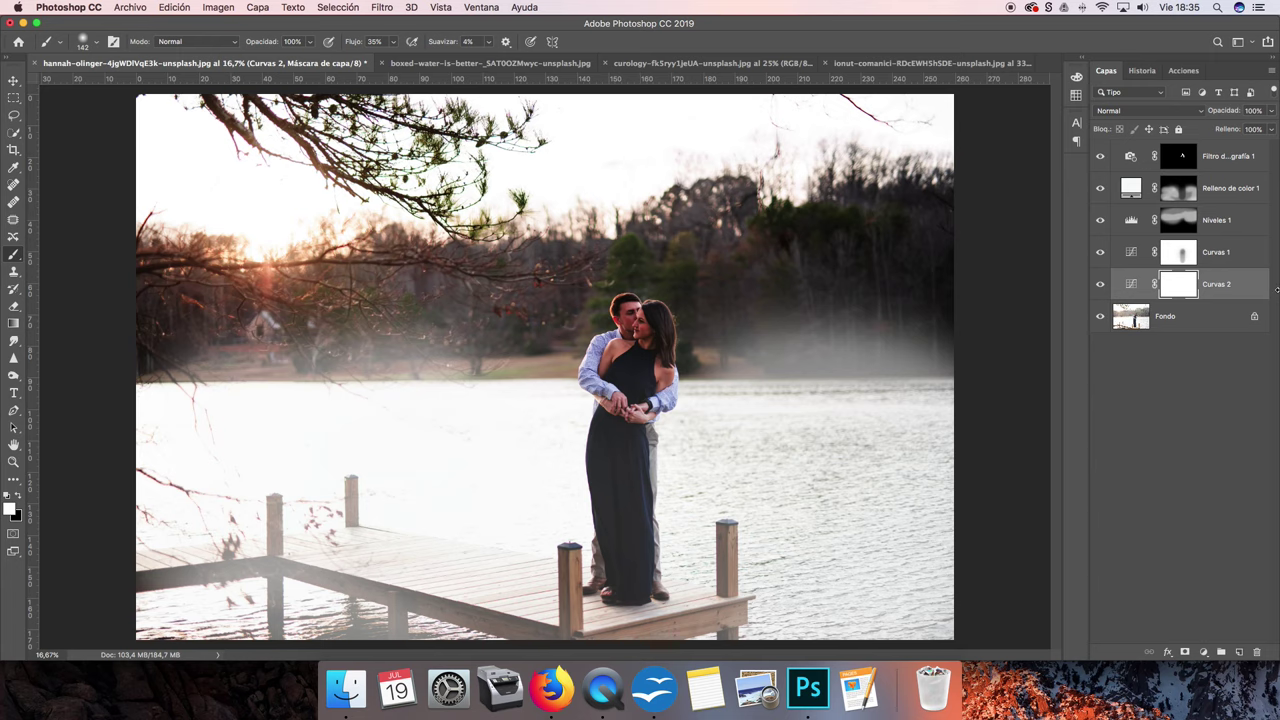
{"action": "left_click_drag", "start_coordinate": [1261, 664], "coordinate": [1257, 652]}
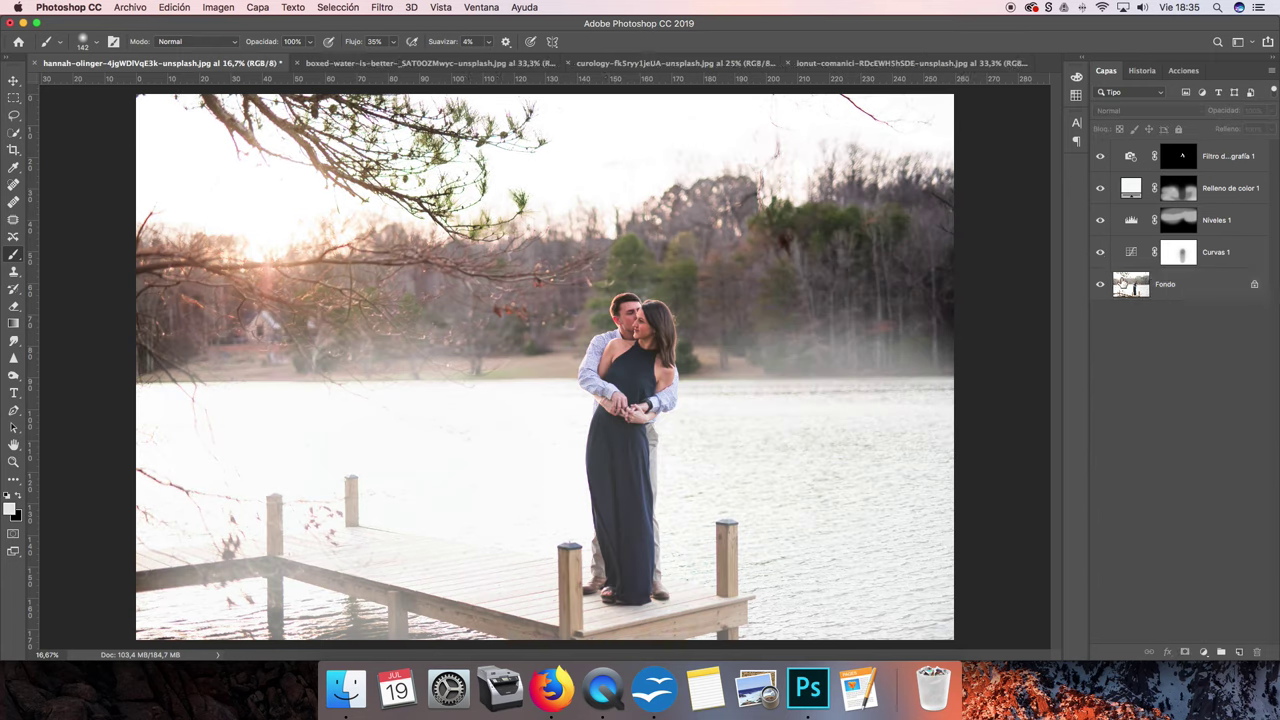
{"action": "left_click", "coordinate": [1168, 290]}
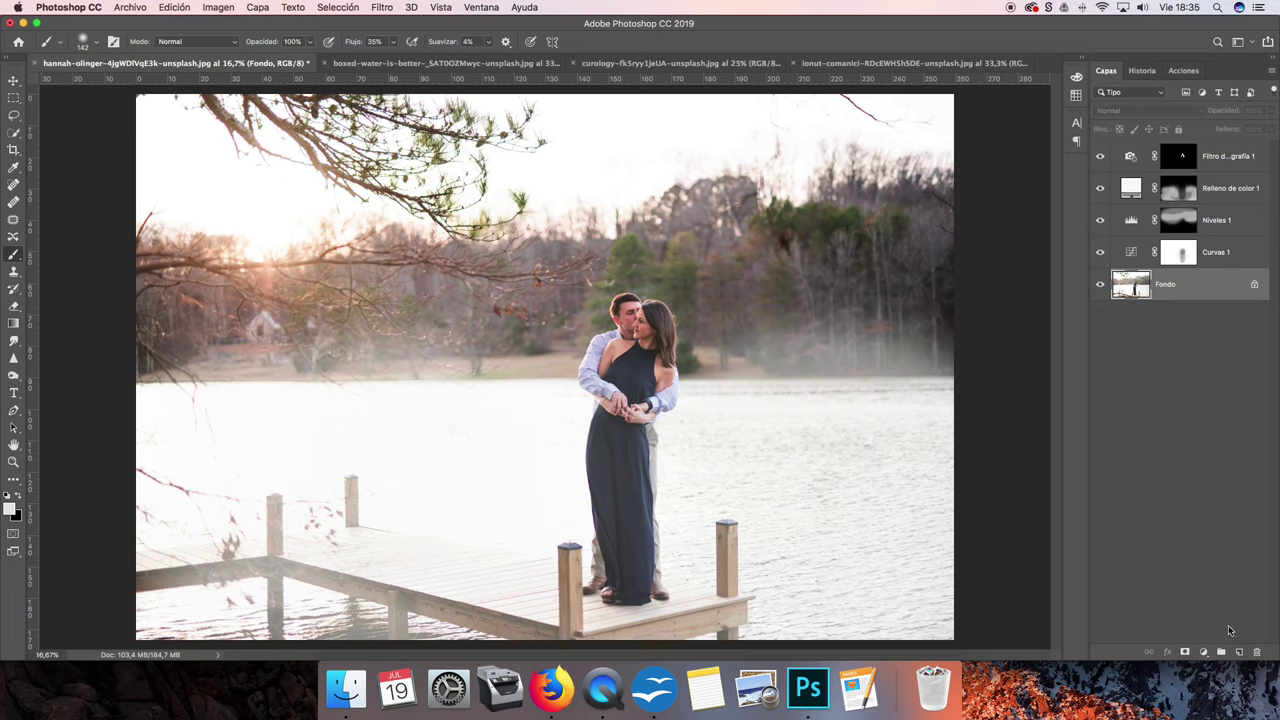
{"action": "left_click", "coordinate": [1203, 652]}
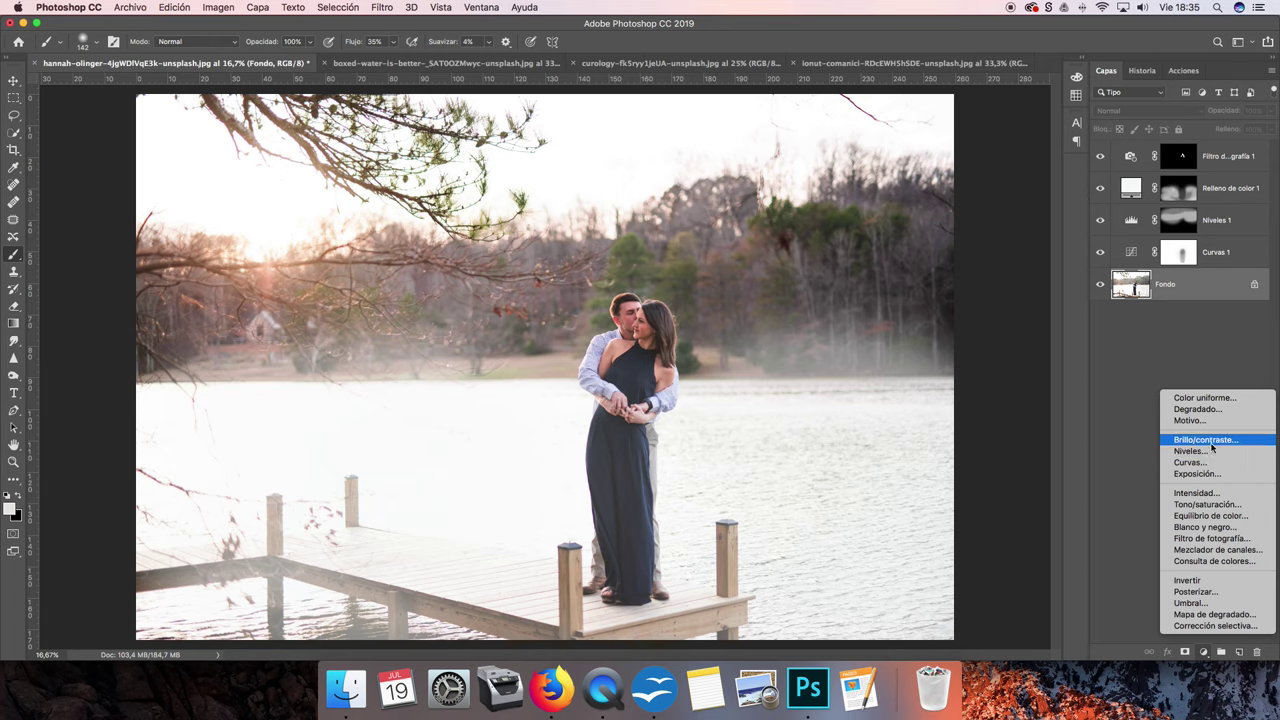
{"action": "left_click", "coordinate": [1131, 375]}
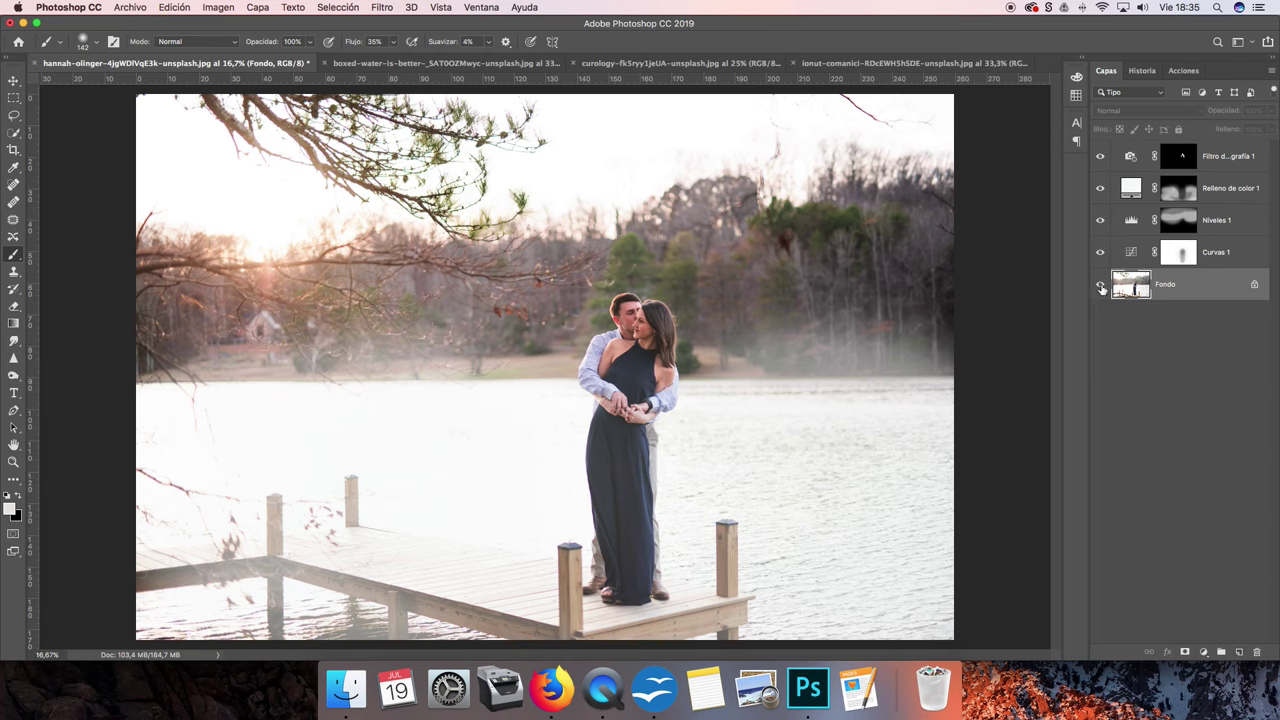
{"action": "left_click", "coordinate": [1101, 287]}
{"action": "left_click", "coordinate": [1101, 287]}
{"action": "left_click", "coordinate": [1101, 287], "text": "alt"}
{"action": "left_click", "coordinate": [1101, 287], "text": "alt"}
{"action": "left_click", "coordinate": [1101, 287], "text": "alt"}
{"action": "left_click", "coordinate": [1101, 287], "text": "alt"}
{"action": "left_click", "coordinate": [1101, 287], "text": "alt"}
{"action": "left_click", "coordinate": [1101, 287], "text": "alt"}
{"action": "left_click", "coordinate": [1101, 287], "text": "alt"}
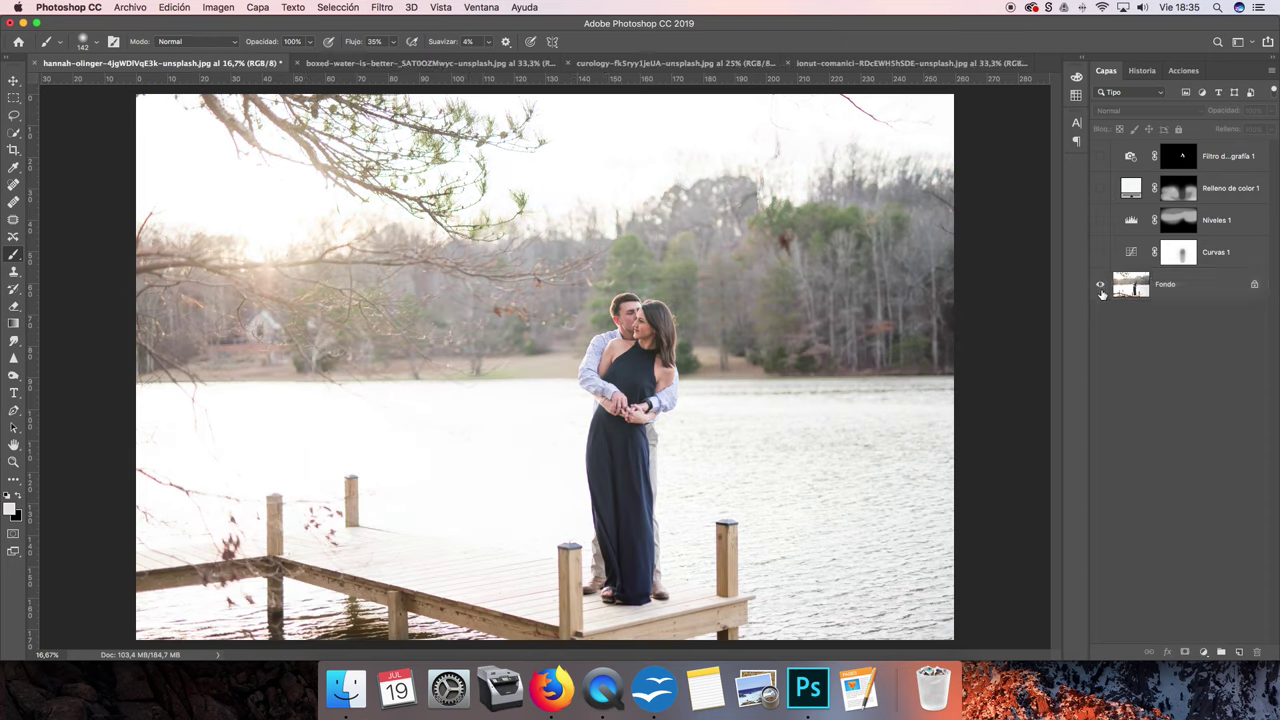
{"action": "left_click", "coordinate": [1101, 287], "text": "alt"}
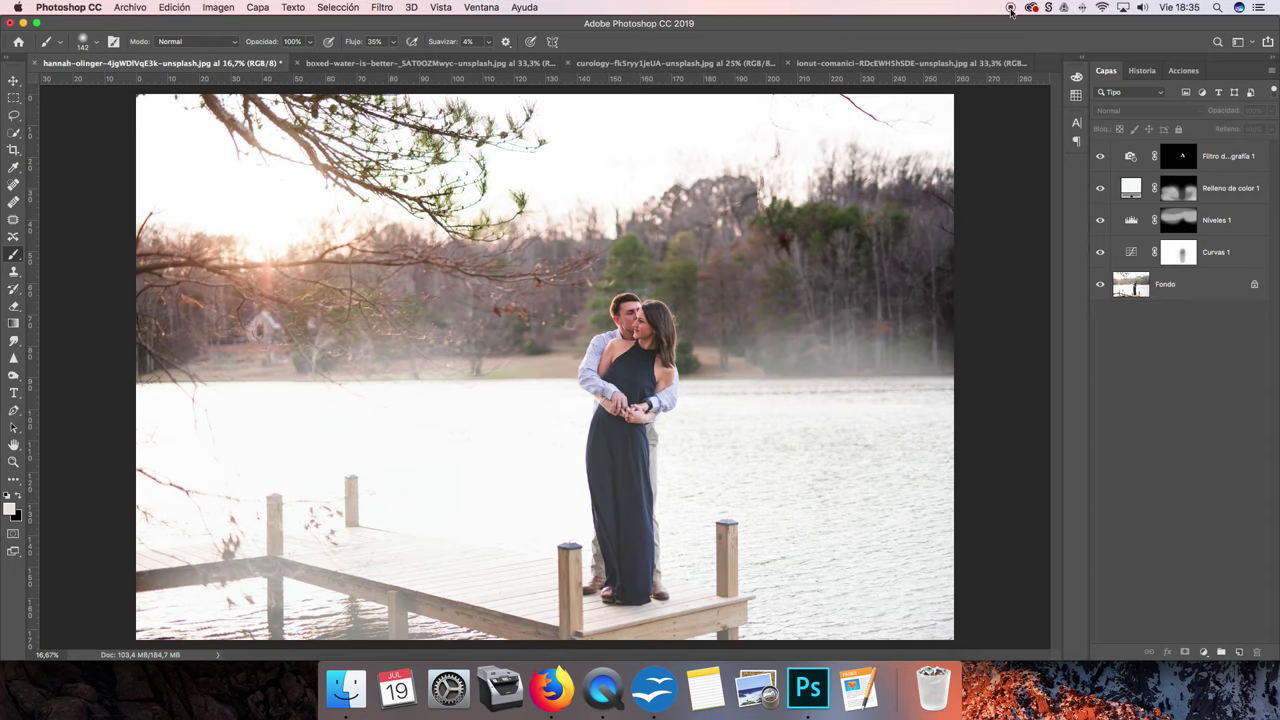